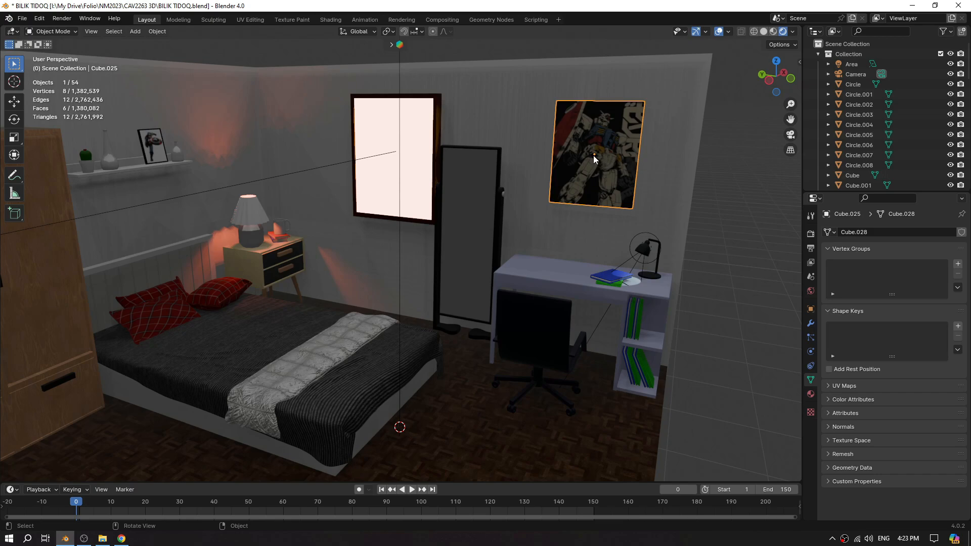
- Examine the whole bedroom model and check how the scene camera frames it
click(490, 198)
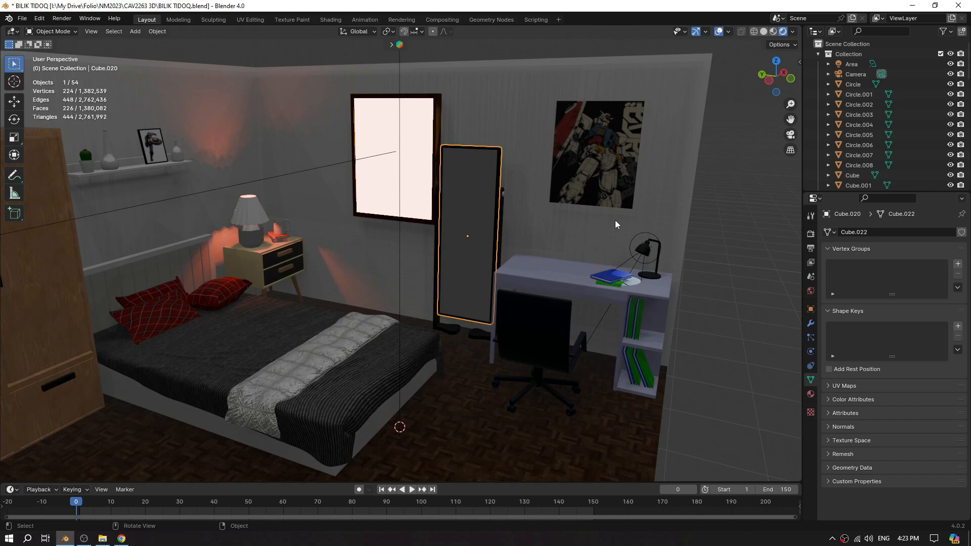
scroll(615, 220, down, 6)
middle_drag(511, 247, 629, 234)
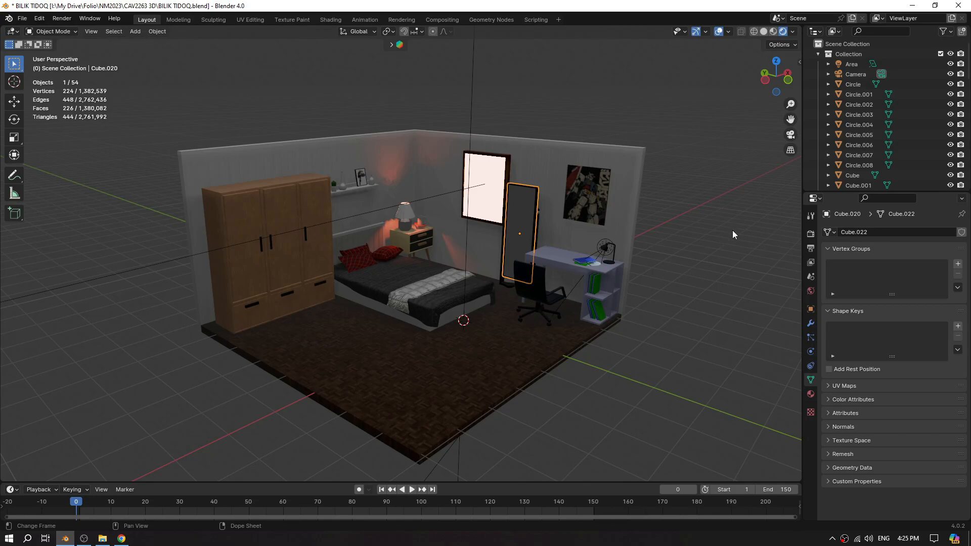
click(791, 135)
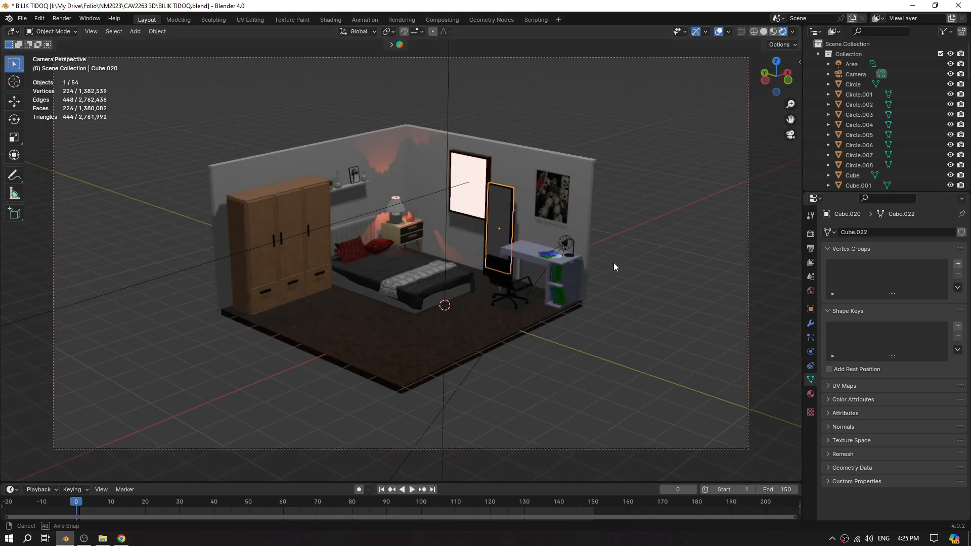
middle_drag(612, 263, 617, 259)
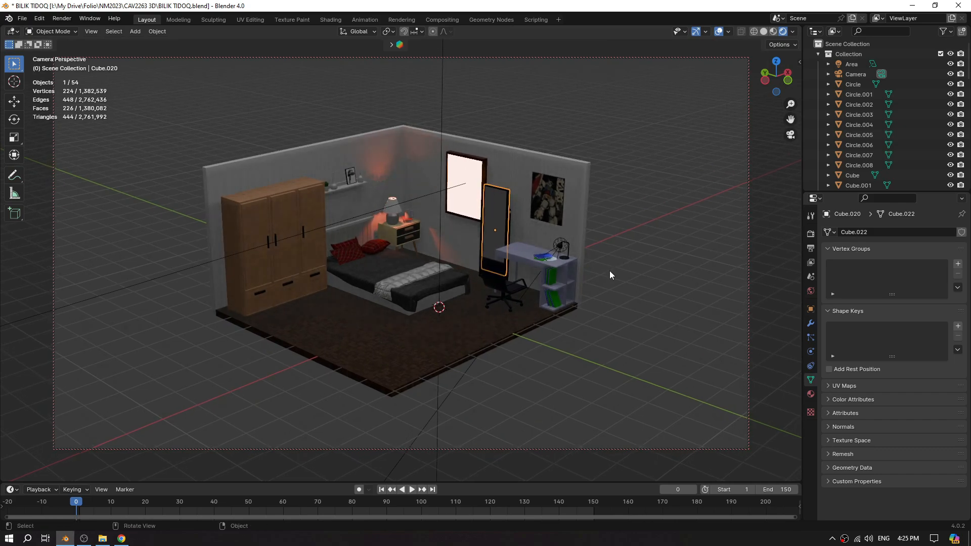
scroll(609, 271, up, 4)
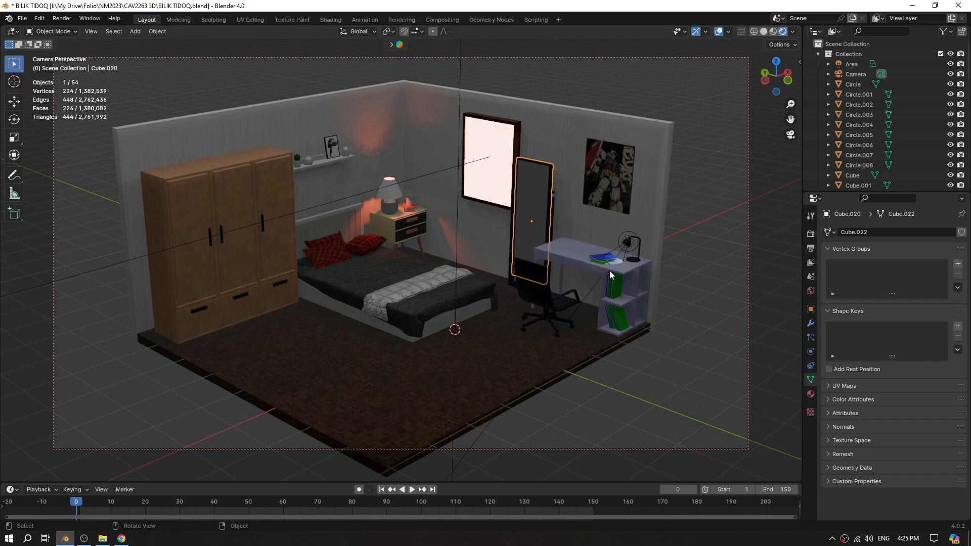
scroll(610, 274, down, 3)
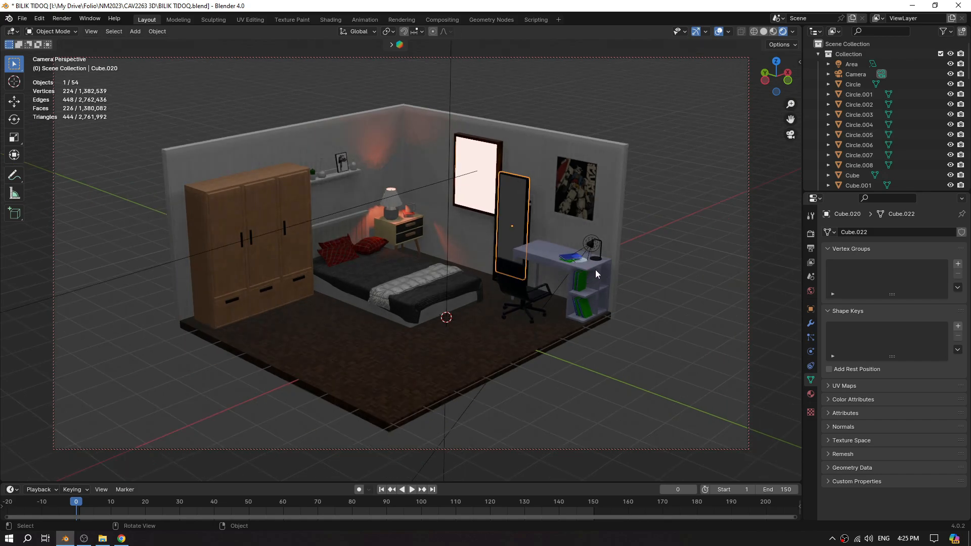
shift+middle_drag(598, 272, 598, 268)
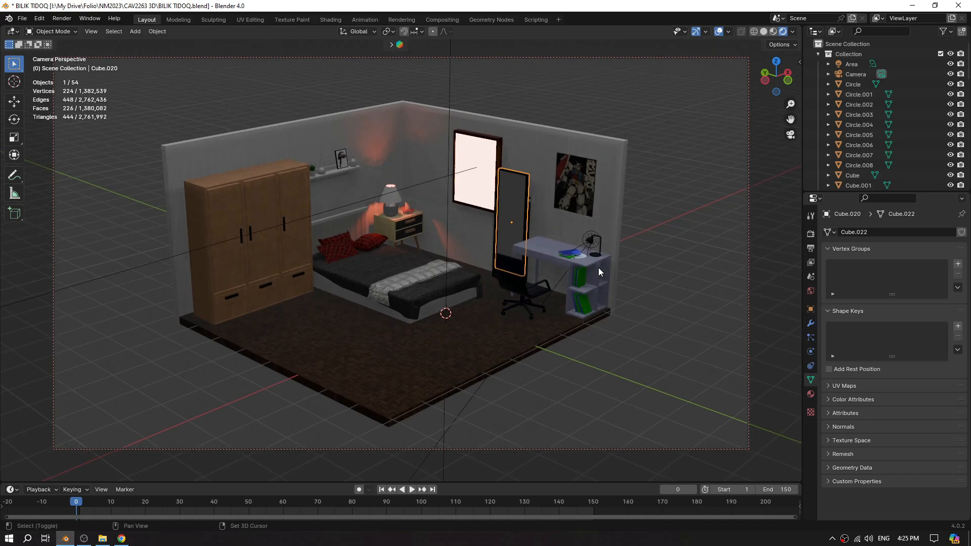
scroll(598, 271, down, 1)
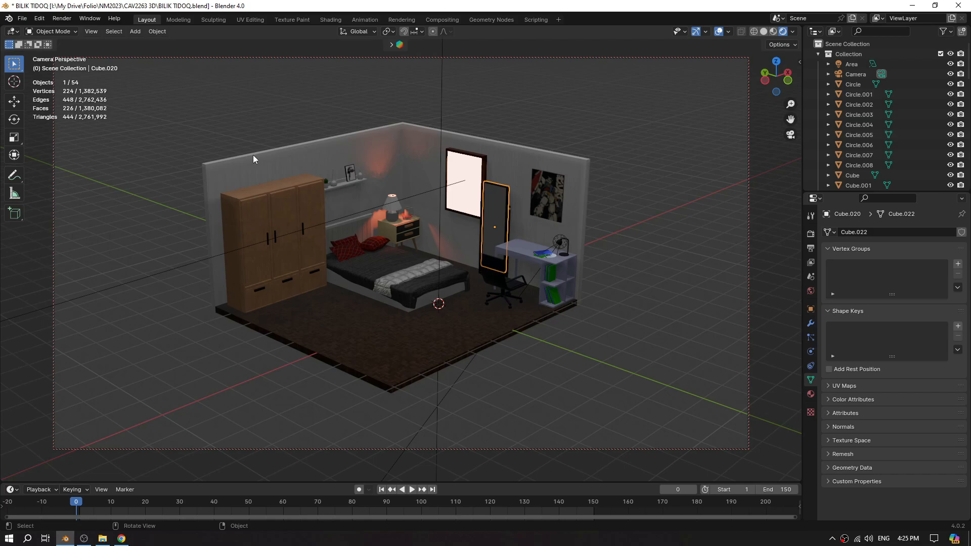
click(789, 136)
scroll(633, 223, up, 3)
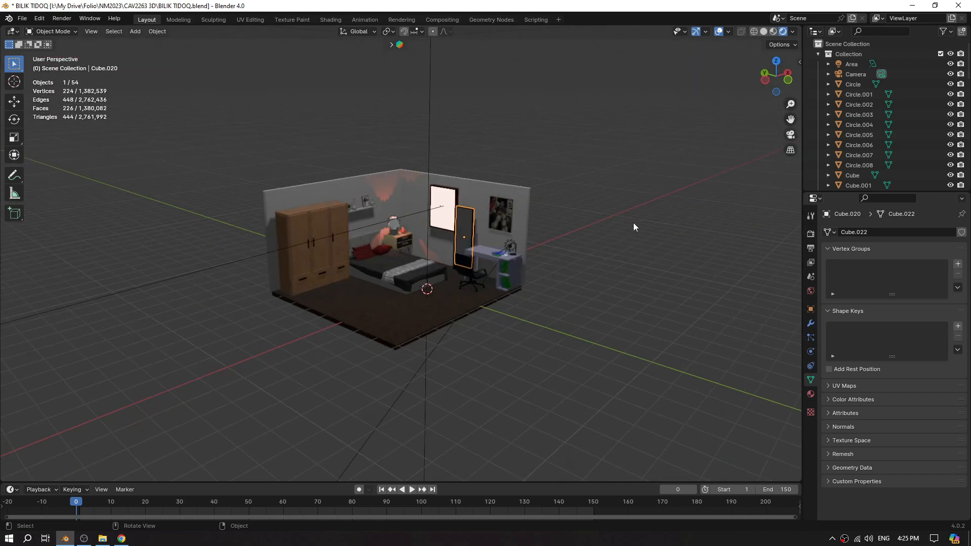
- Add a cube-shaped empty at the world origin and scale it up uniformly by about 5.16
click(136, 31)
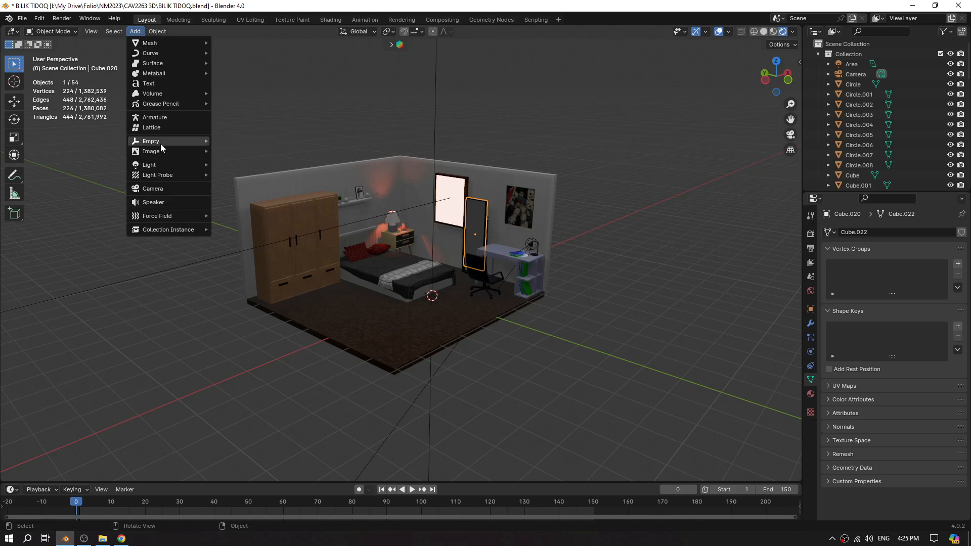
mouse_move(159, 143)
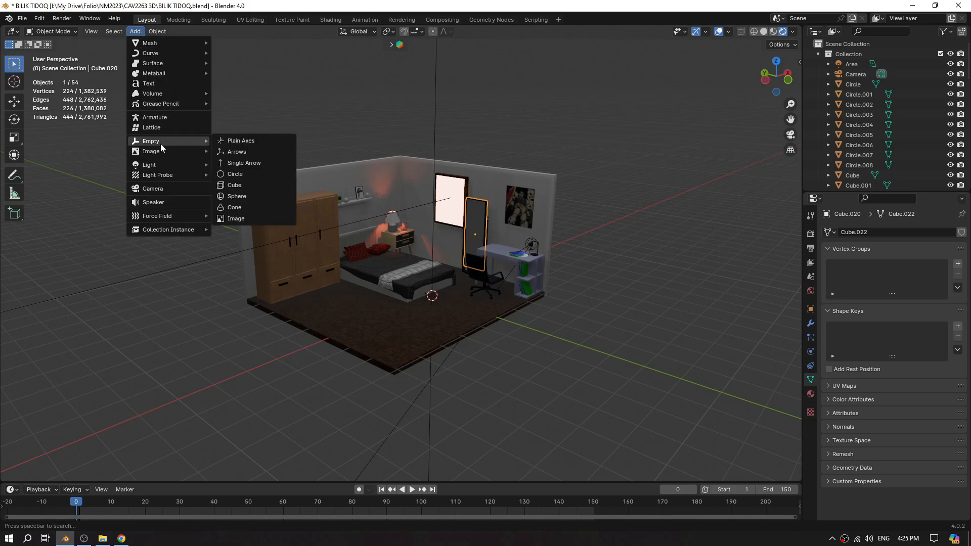
click(241, 186)
key(s)
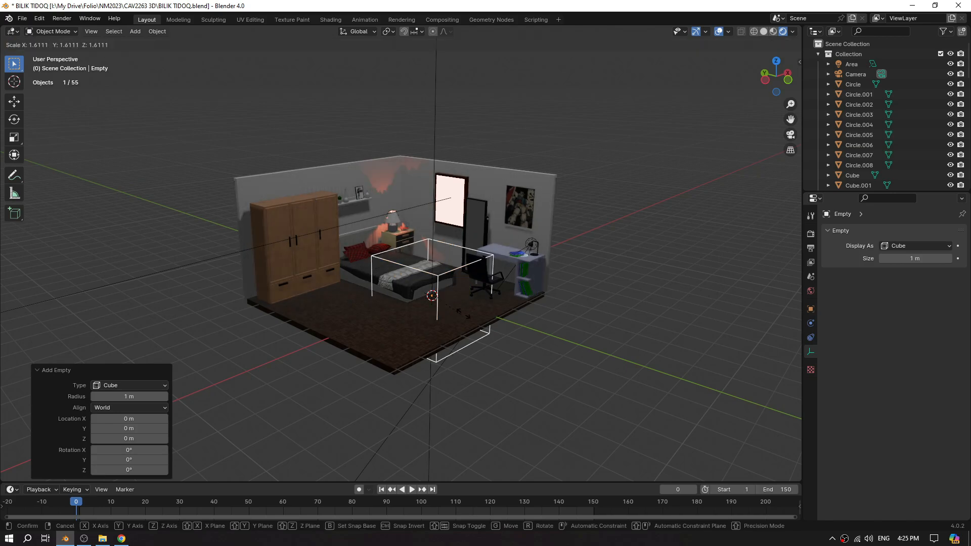
click(542, 306)
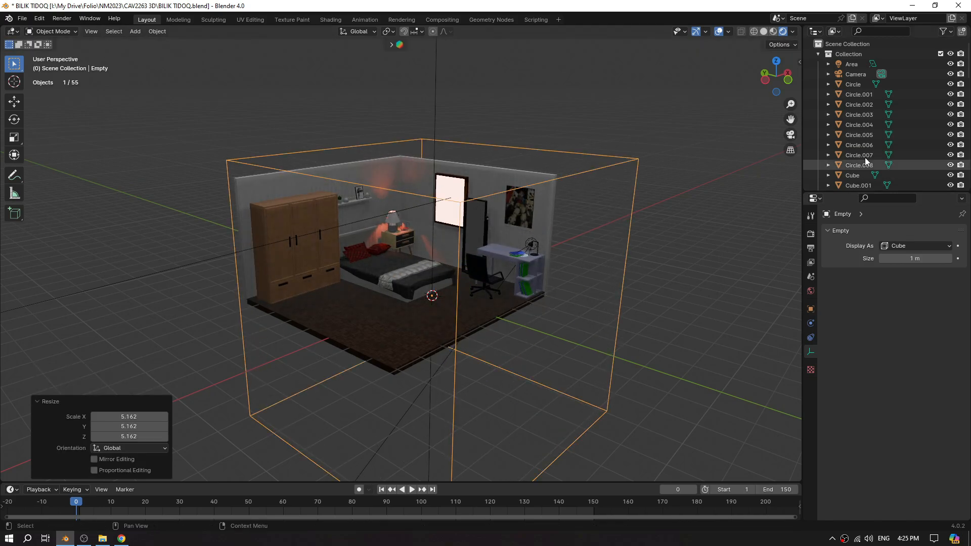
- Move the empty to enclose the room, about -0.70 m in X and 0.94 m in Y, then about 0.11 m in Y and 1.03 m in Z
click(776, 61)
key(g)
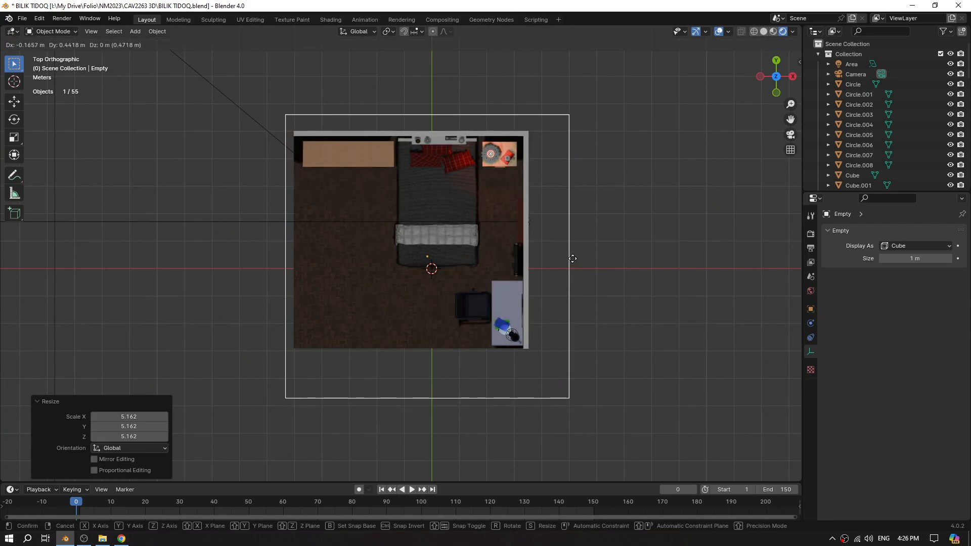
click(559, 248)
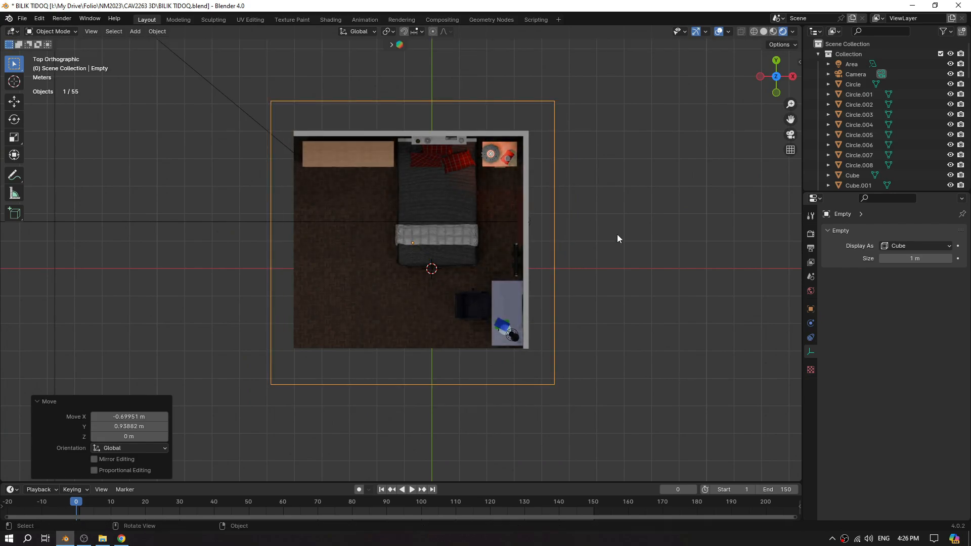
click(790, 78)
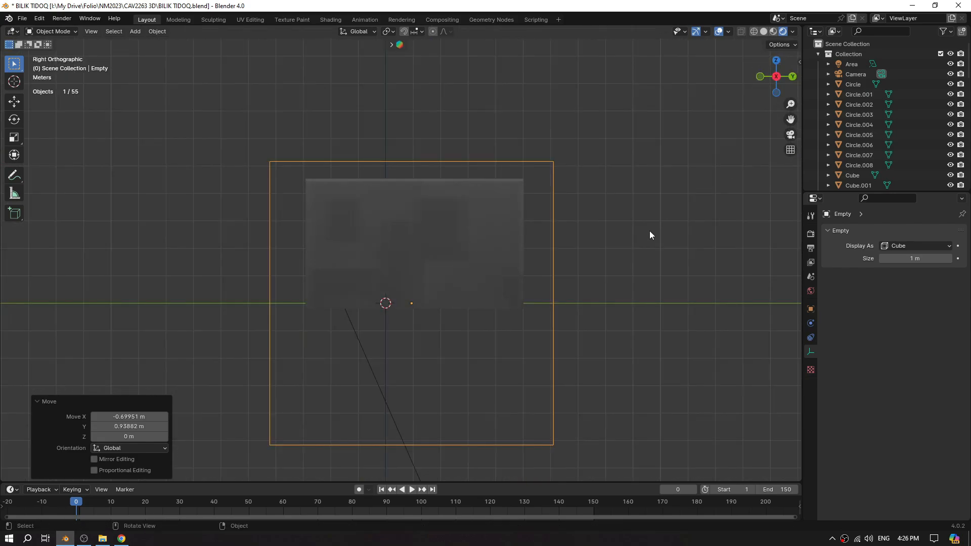
key(g)
click(652, 207)
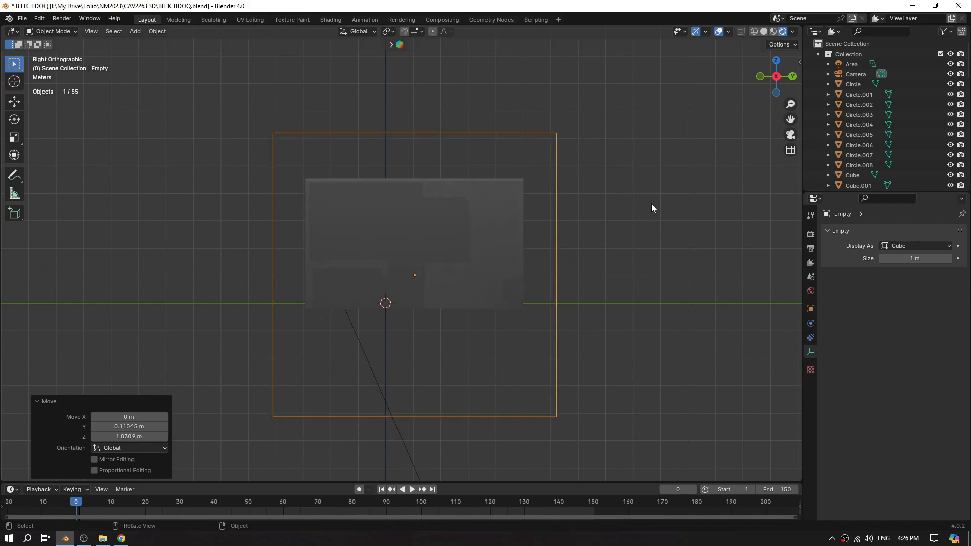
click(791, 78)
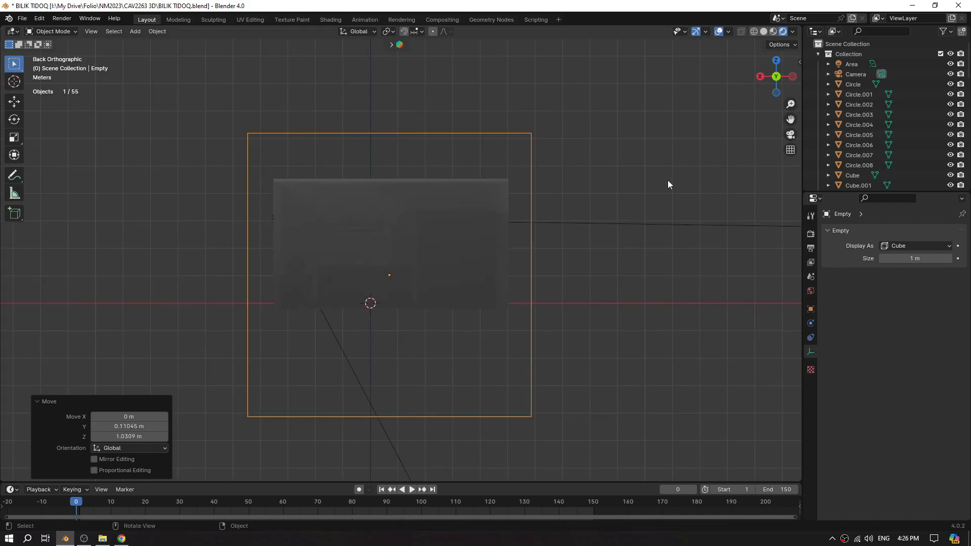
click(791, 134)
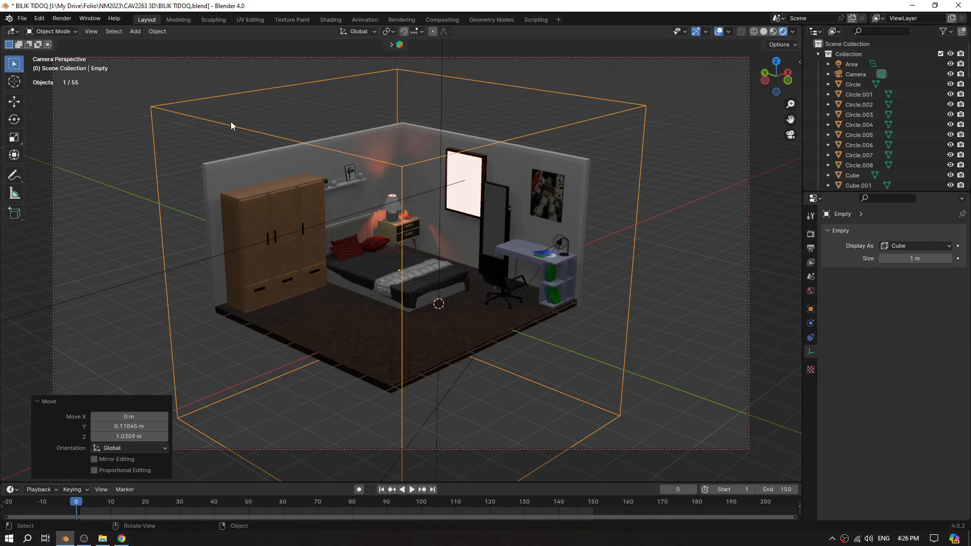
click(787, 135)
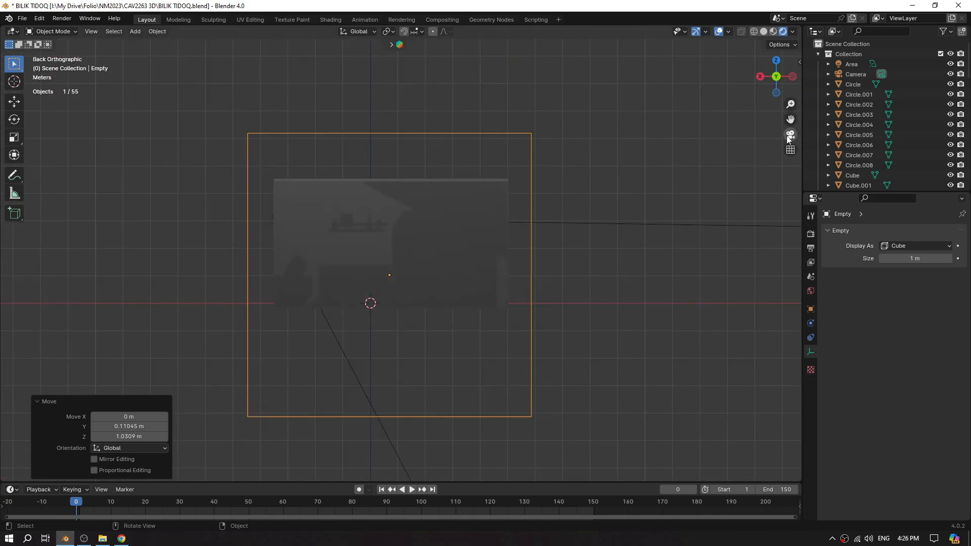
- Select every object in the scene except the camera
mouse_move(641, 250)
middle_down()
mouse_move(554, 292)
mouse_move(452, 287)
mouse_move(652, 254)
middle_up()
key(a)
scroll(660, 252, down, 5)
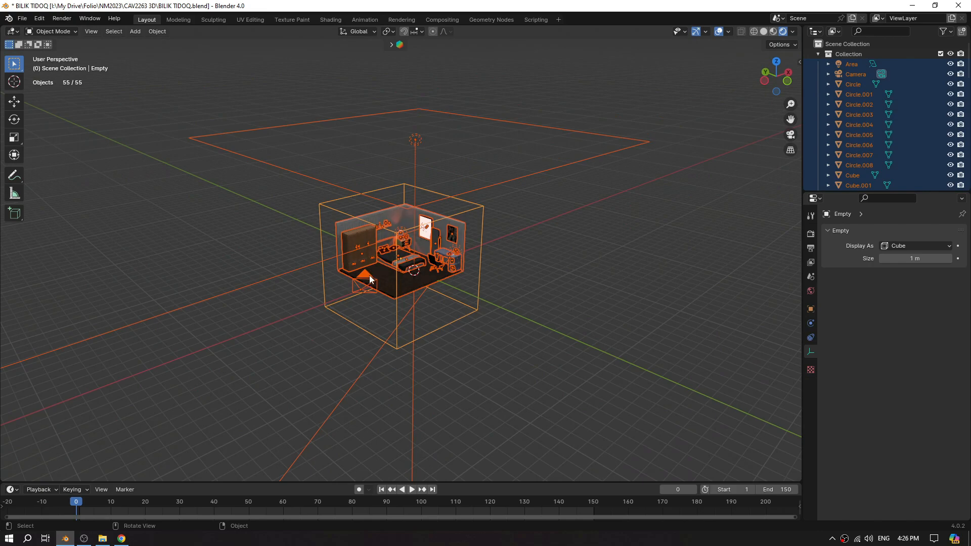
middle_drag(369, 275, 454, 293)
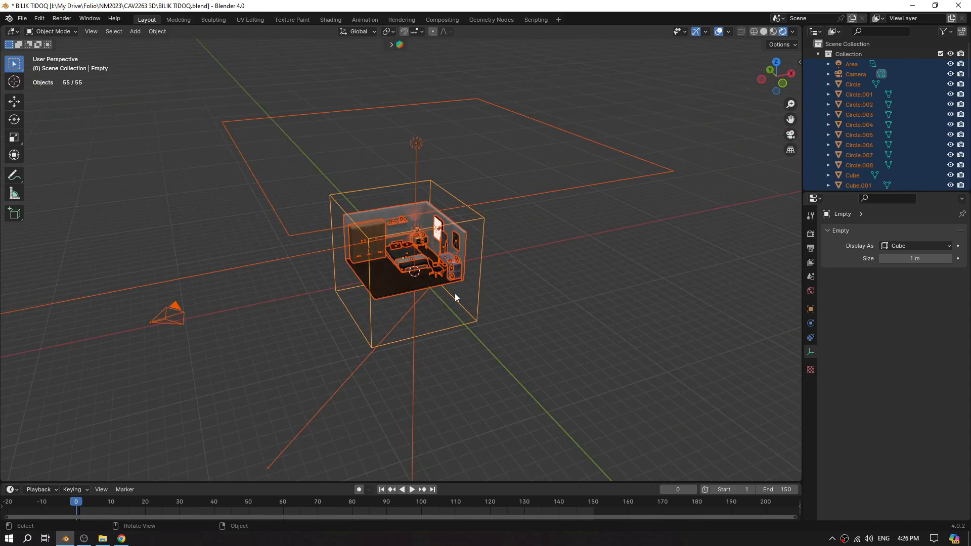
shift+click(173, 310)
shift+click(173, 310)
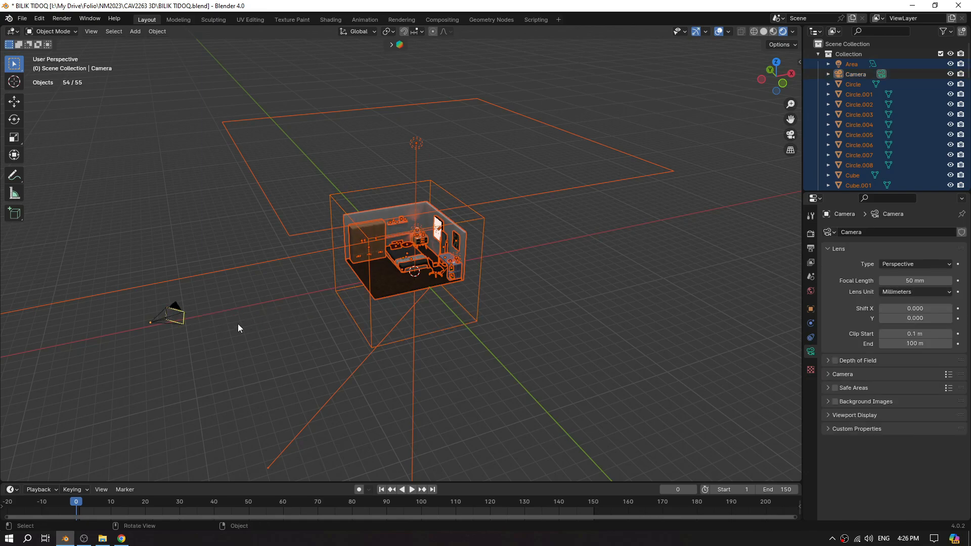
- Make the cube empty the active object in the selection and parent all other selected objects to it with the Object type
middle_drag(238, 327, 301, 315)
scroll(557, 287, up, 4)
middle_drag(557, 287, 593, 257)
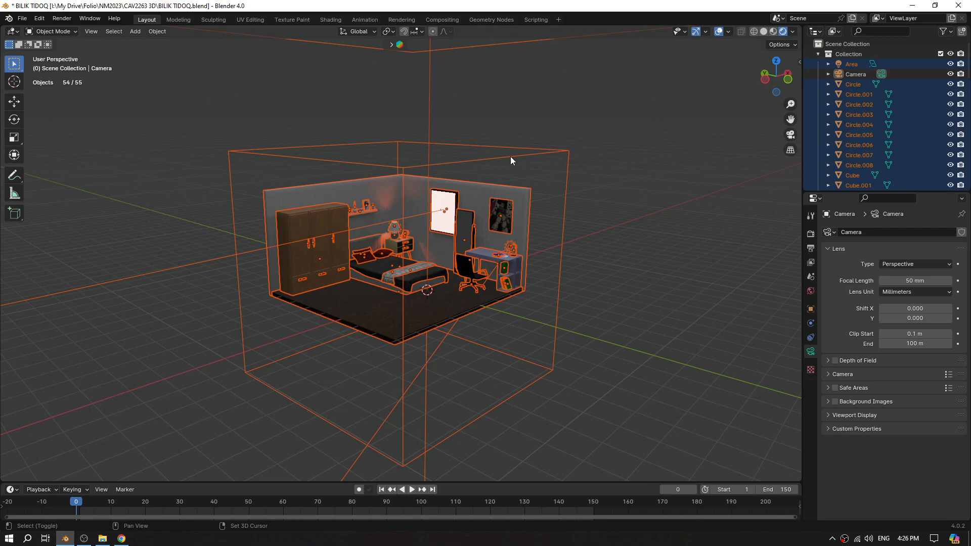
shift+click(511, 158)
shift+click(511, 158)
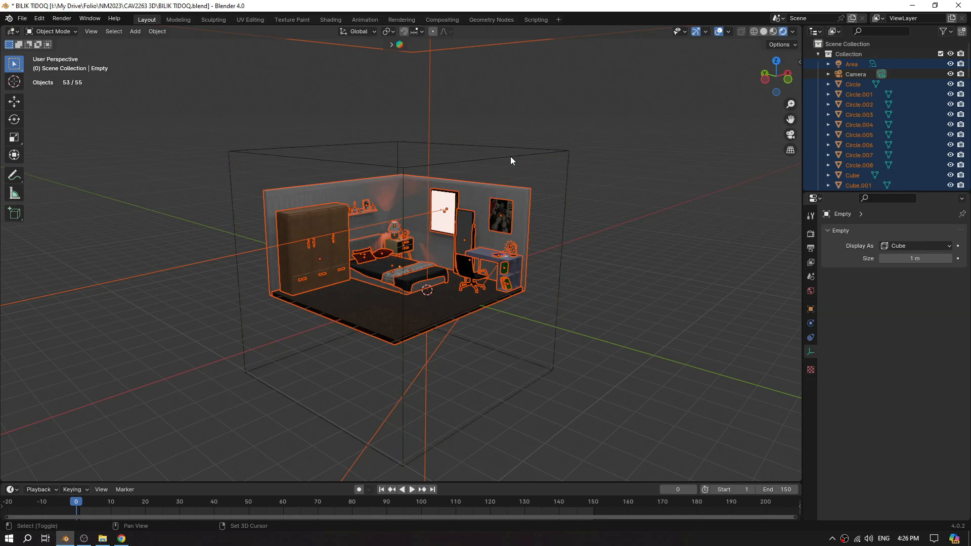
middle_drag(624, 277, 608, 261)
scroll(533, 282, up, 2)
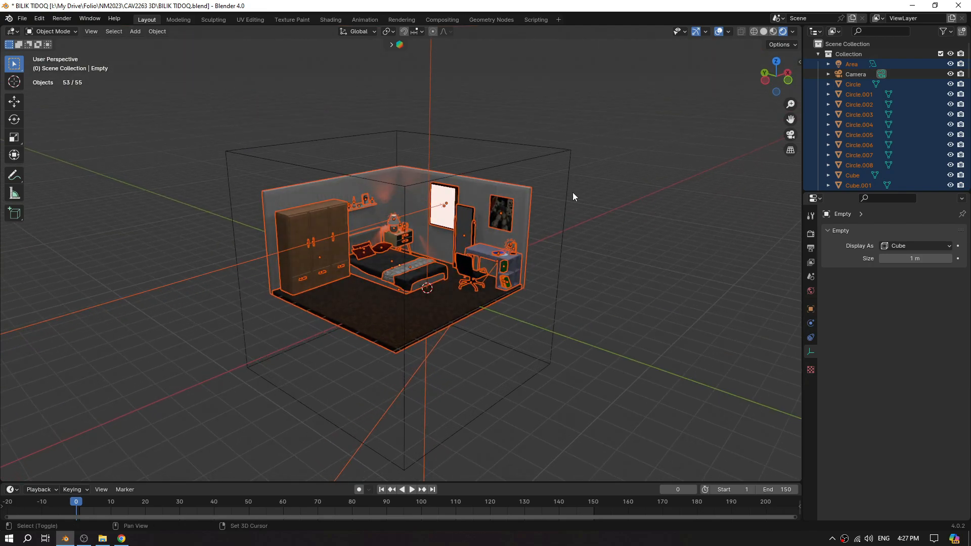
shift+click(529, 160)
right_click(529, 161)
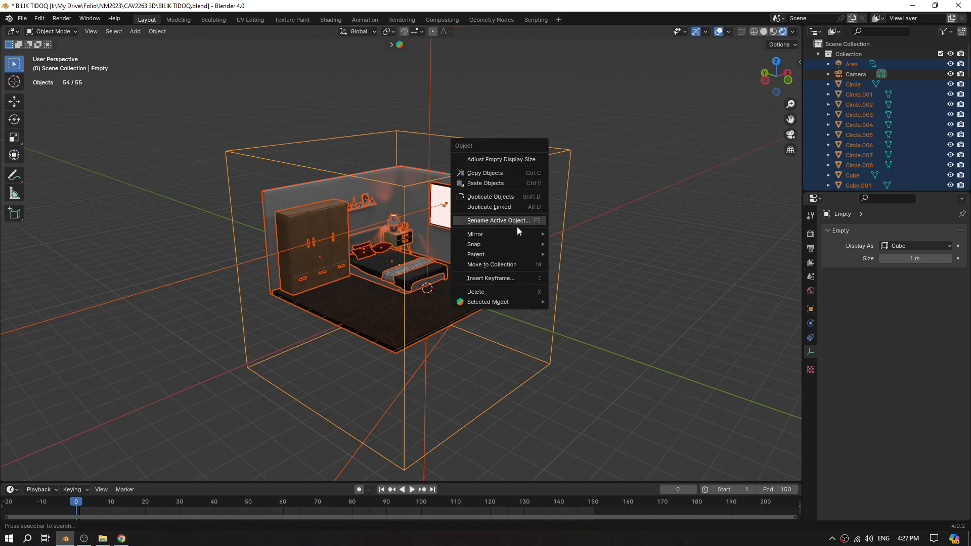
mouse_move(514, 253)
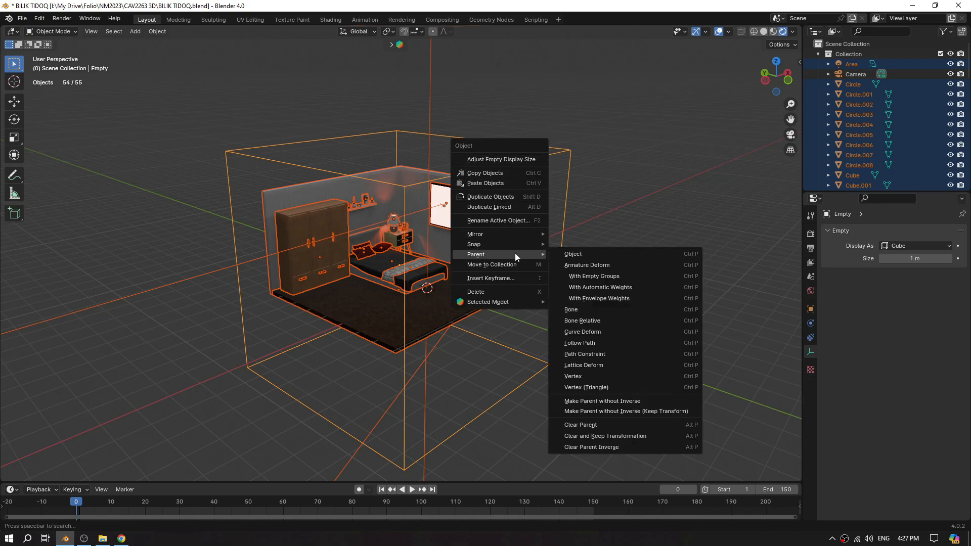
click(572, 255)
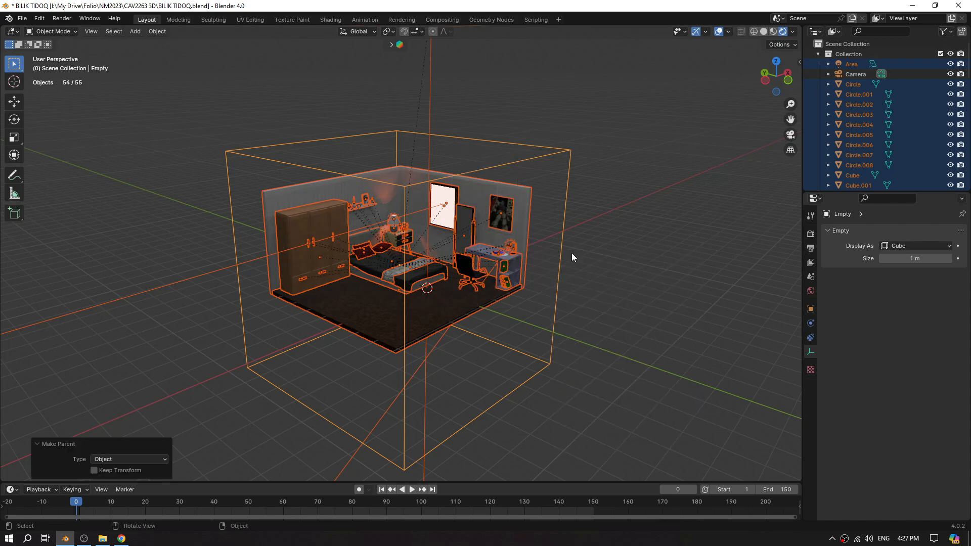
- Select only the cube empty and rotate it about -9.26° around the global Z axis to turn the room
scroll(609, 259, up, 4)
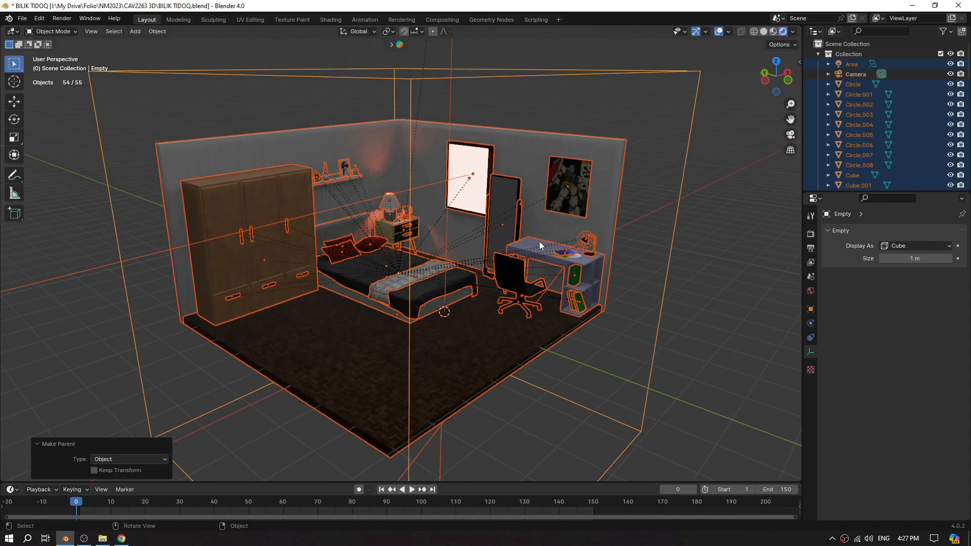
middle_drag(538, 241, 560, 251)
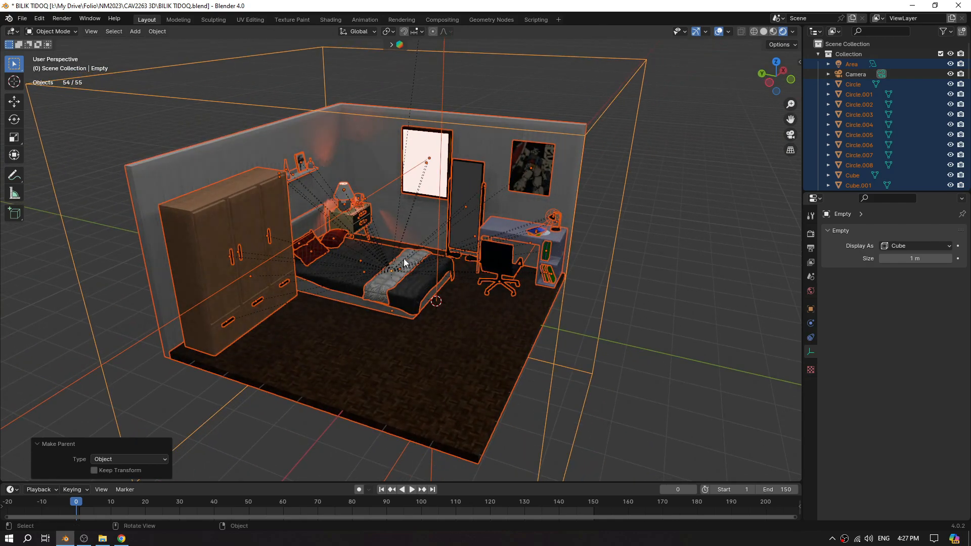
mouse_move(542, 248)
middle_down()
mouse_move(511, 208)
mouse_move(516, 232)
mouse_move(540, 242)
middle_up()
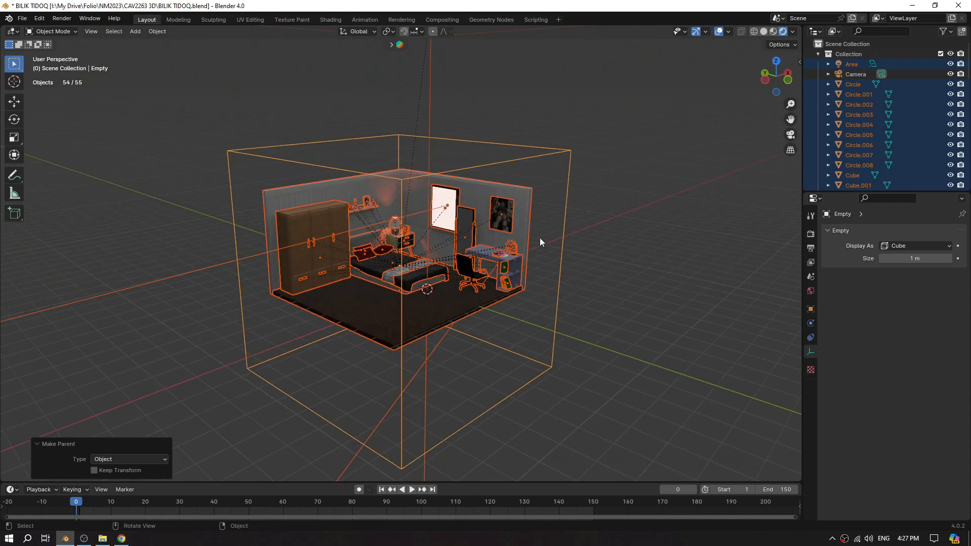
click(502, 163)
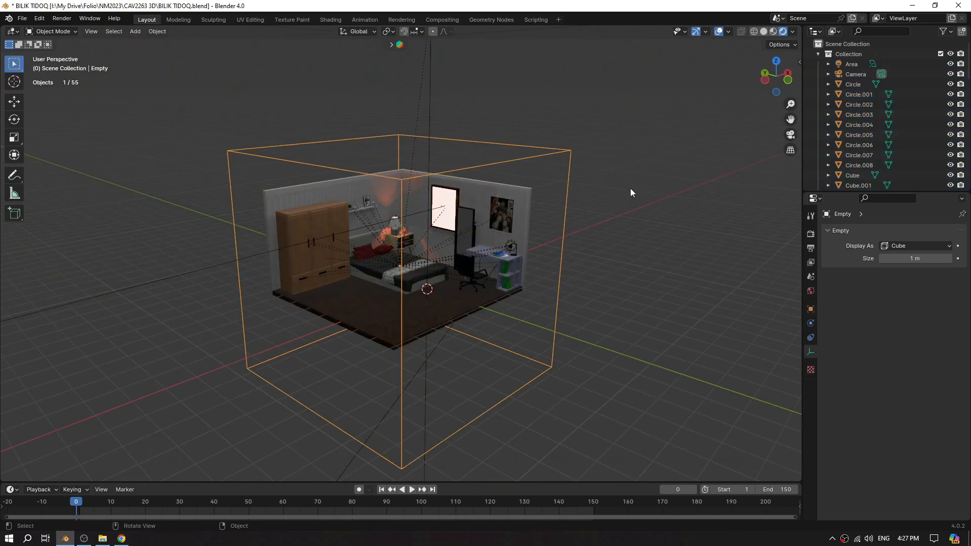
click(522, 160)
key(r)
key(z)
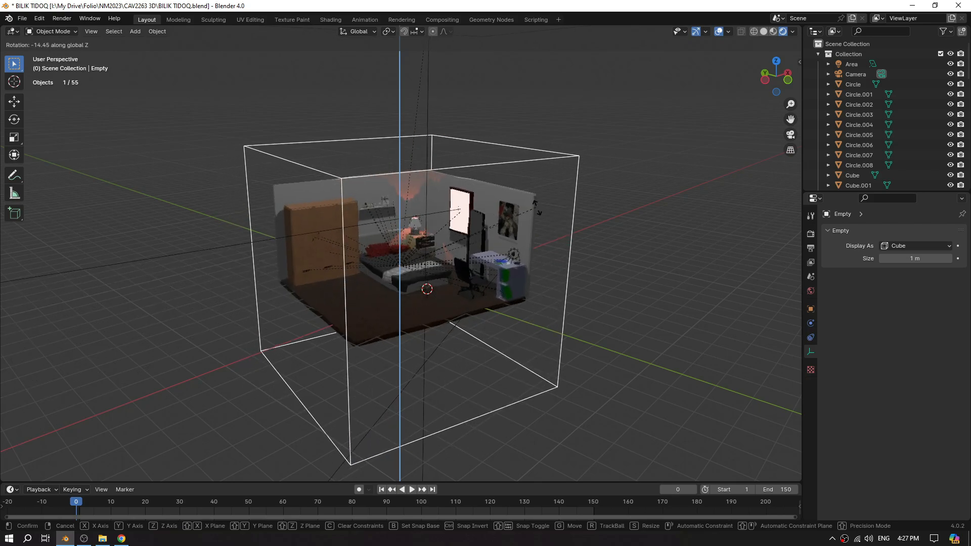
click(518, 200)
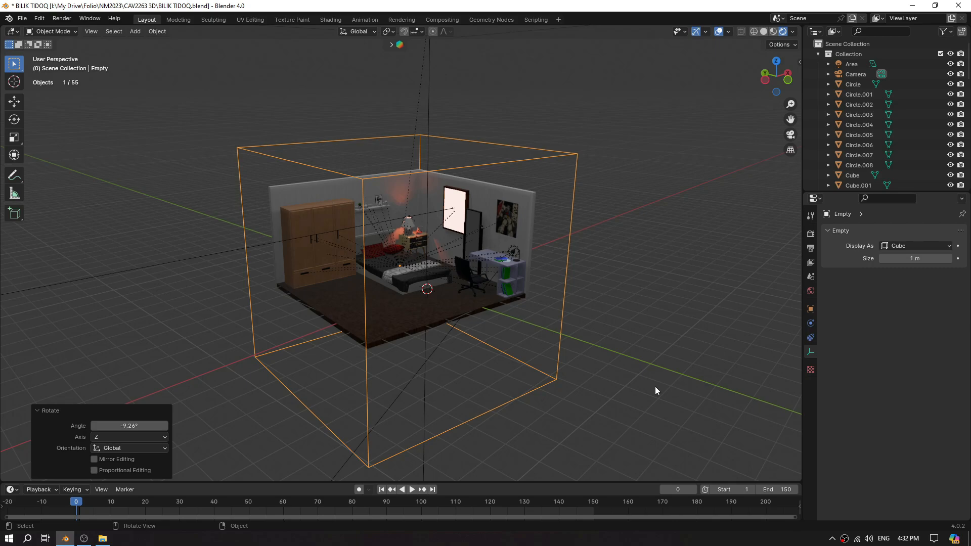
- Set the EEVEE viewport sampling to 64 in the scene's render settings
click(807, 233)
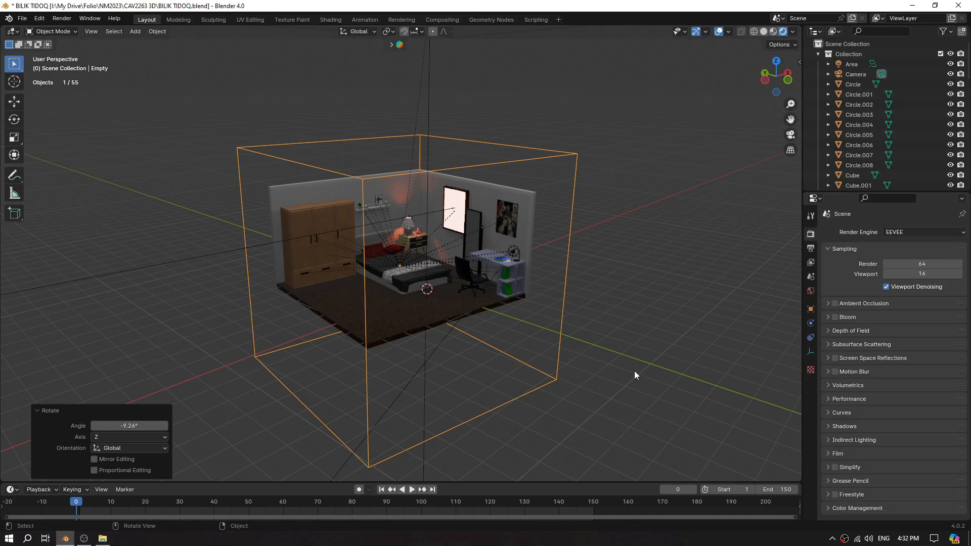
middle_drag(640, 369, 650, 372)
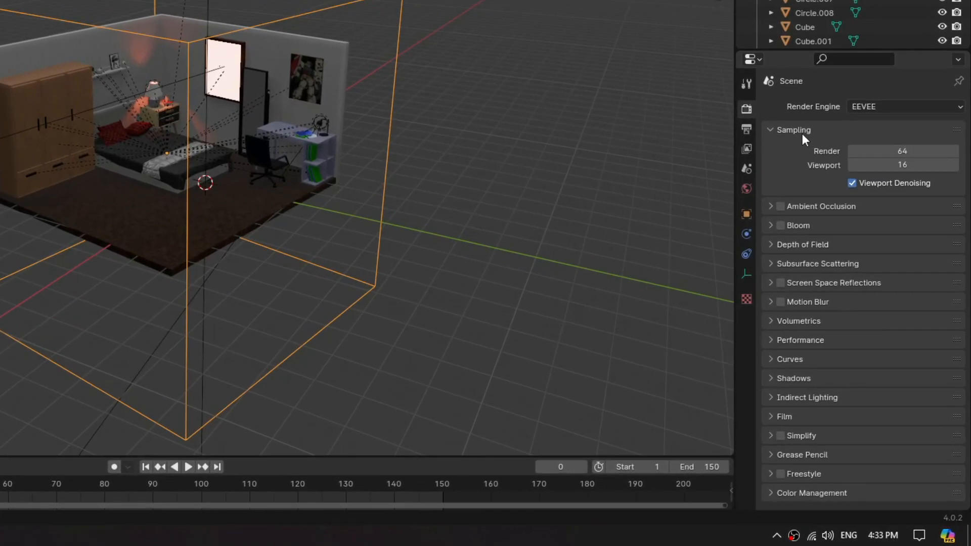
click(909, 162)
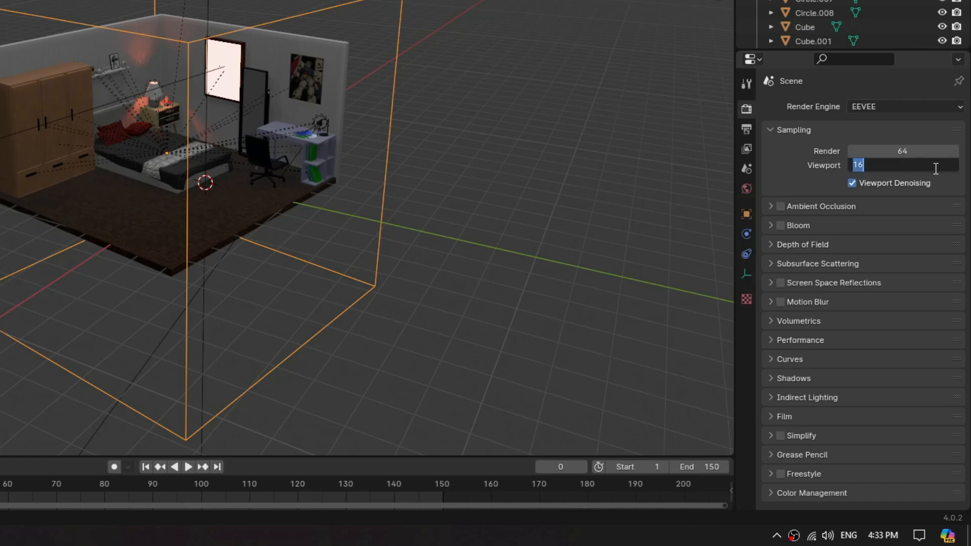
text(64)
key(Return)
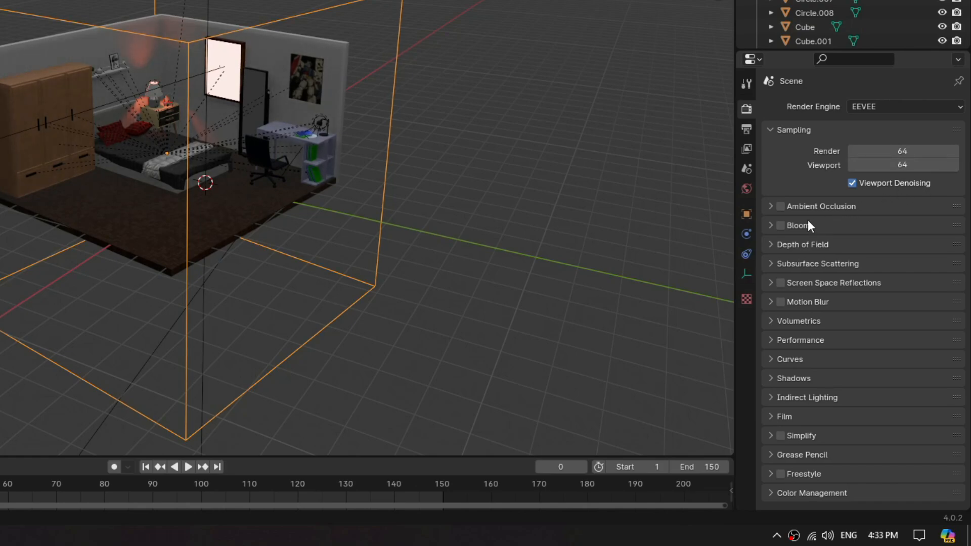
- Enable Ambient Occlusion, Bloom and Screen Space Reflections for the EEVEE render
click(782, 208)
click(778, 226)
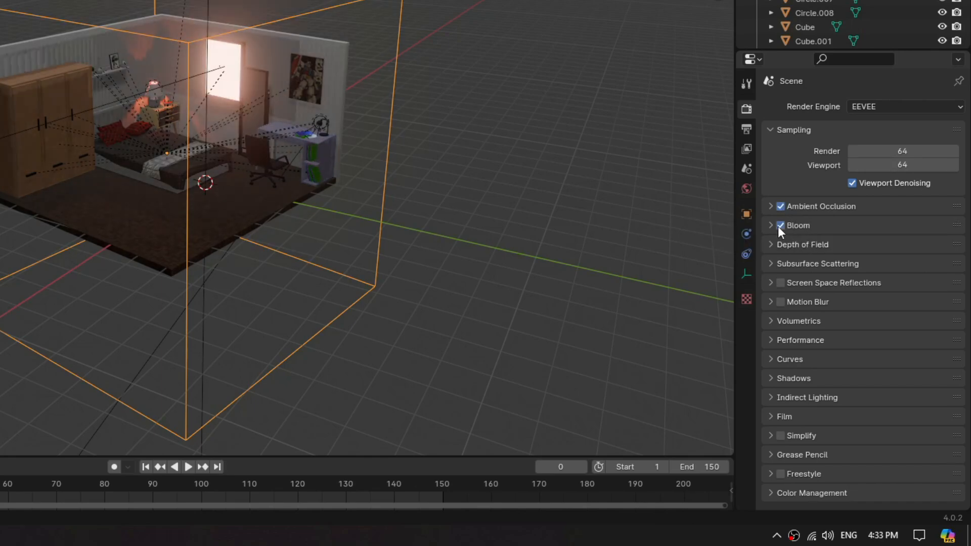
click(781, 282)
click(770, 283)
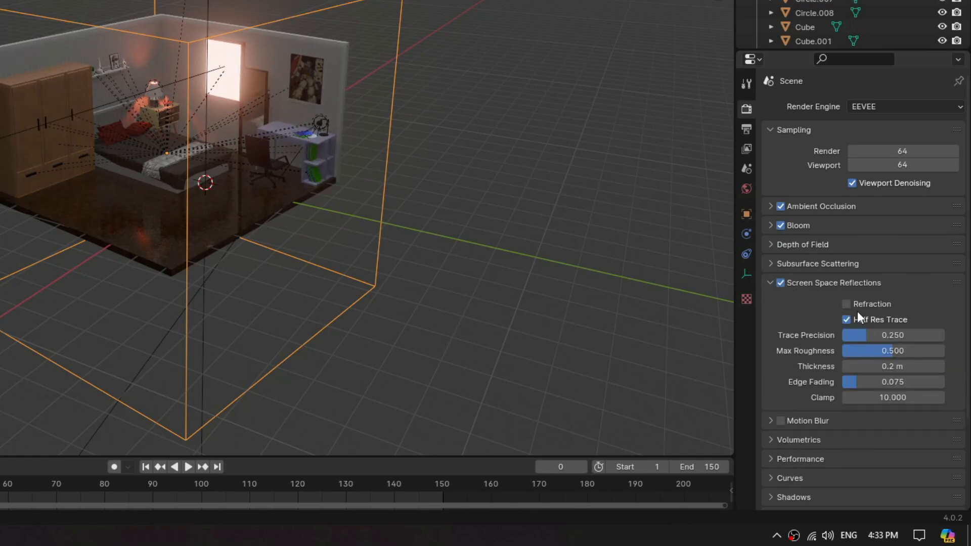
scroll(905, 306, down, 3)
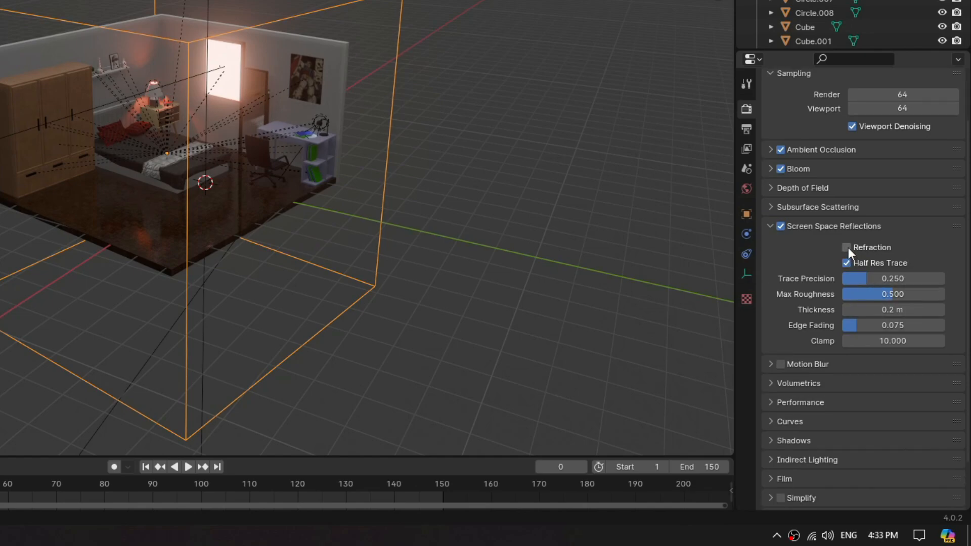
click(770, 225)
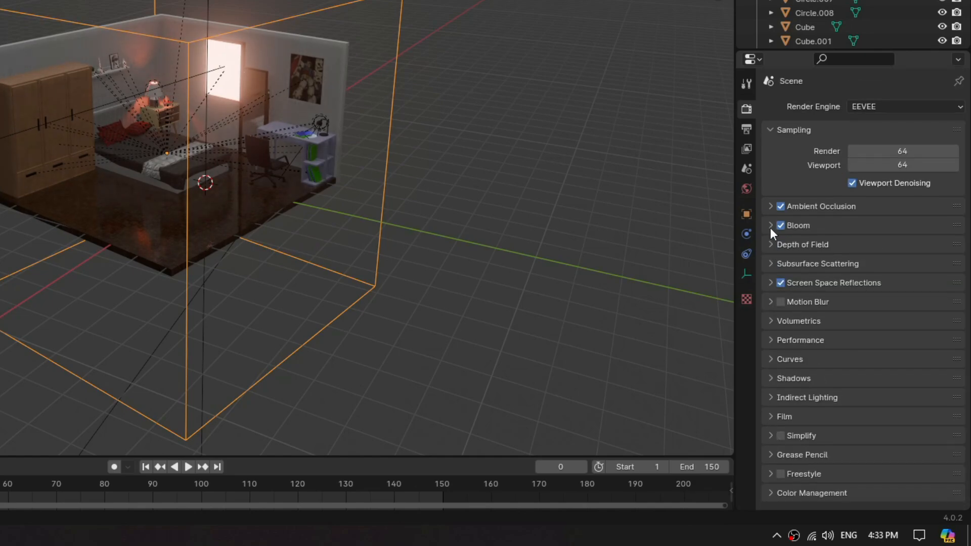
- Set the render shadows' Cube Size to 1024 px and enable High Bit Depth
click(772, 377)
scroll(809, 374, down, 3)
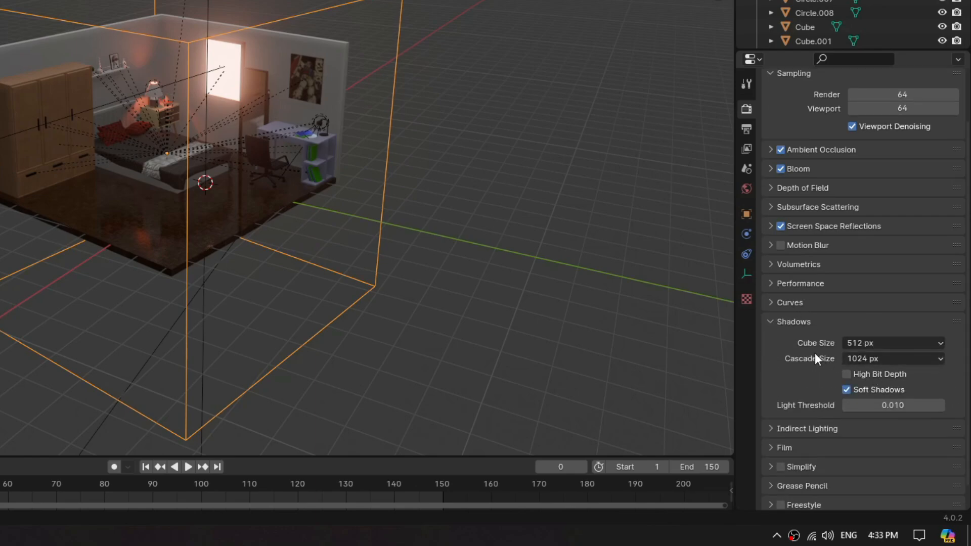
click(869, 343)
click(872, 425)
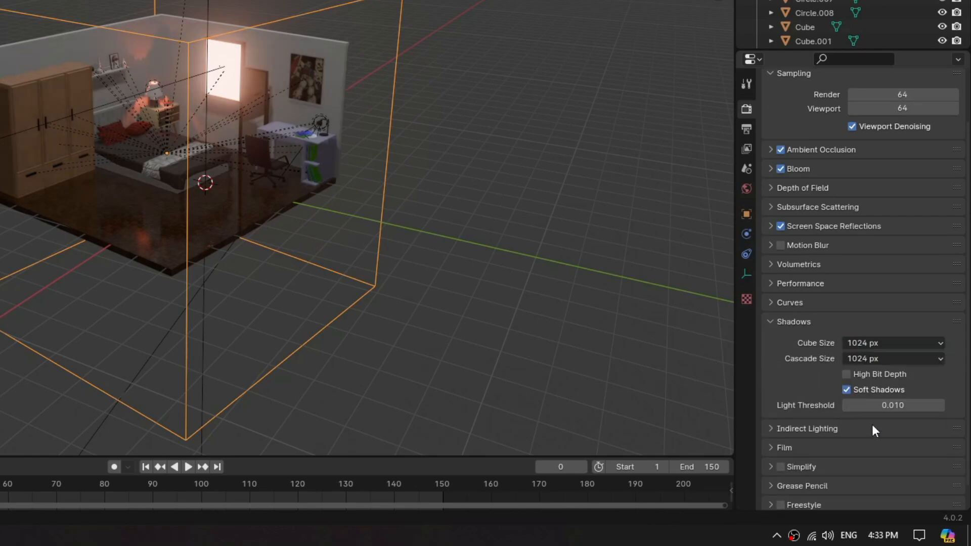
click(848, 374)
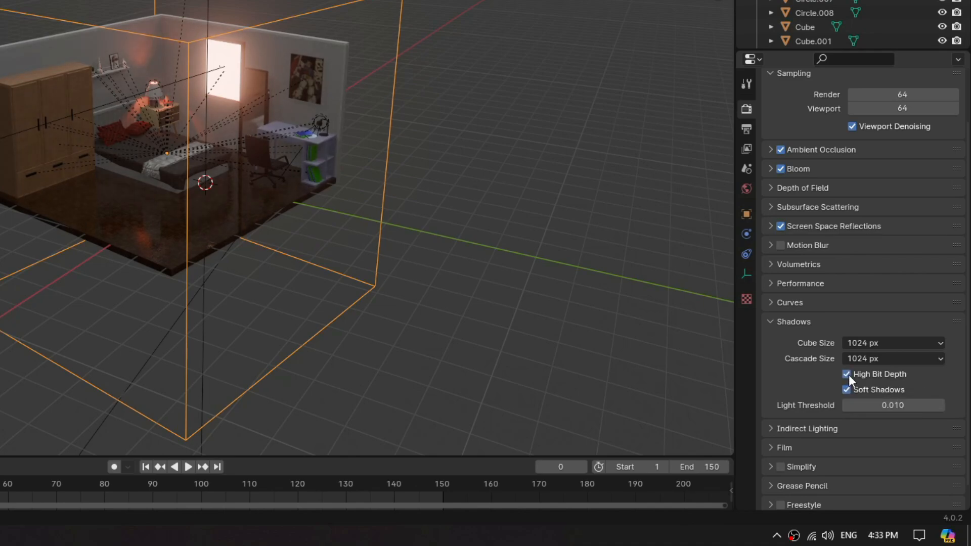
click(768, 321)
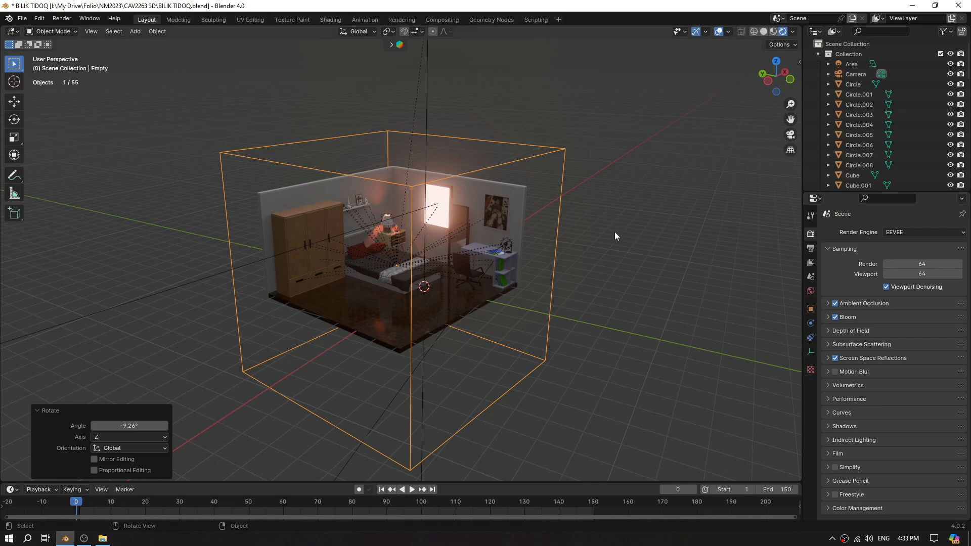
- For the white area light above the room, set the shadow Bias to 0.001 and enable Contact Shadows with a Bias of 0.001
scroll(616, 229, down, 3)
click(421, 84)
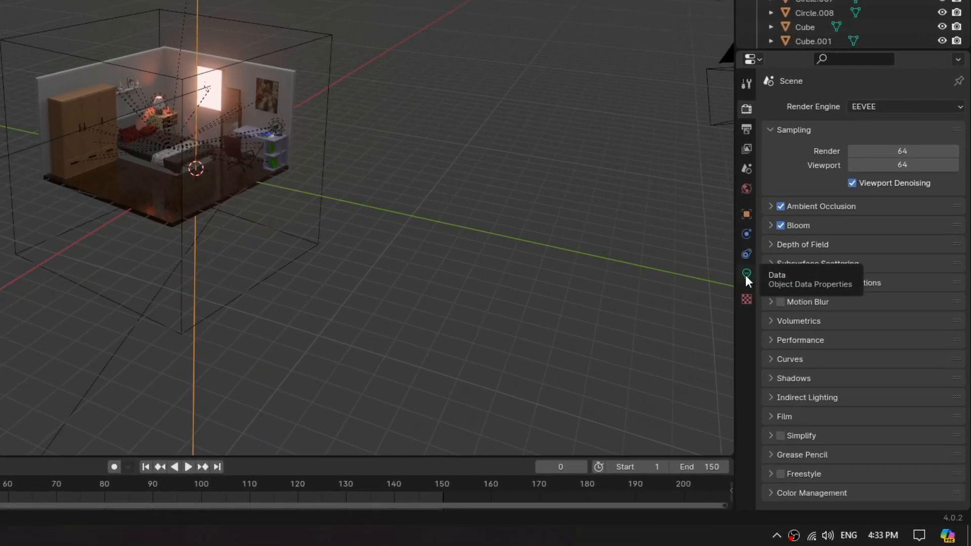
click(746, 274)
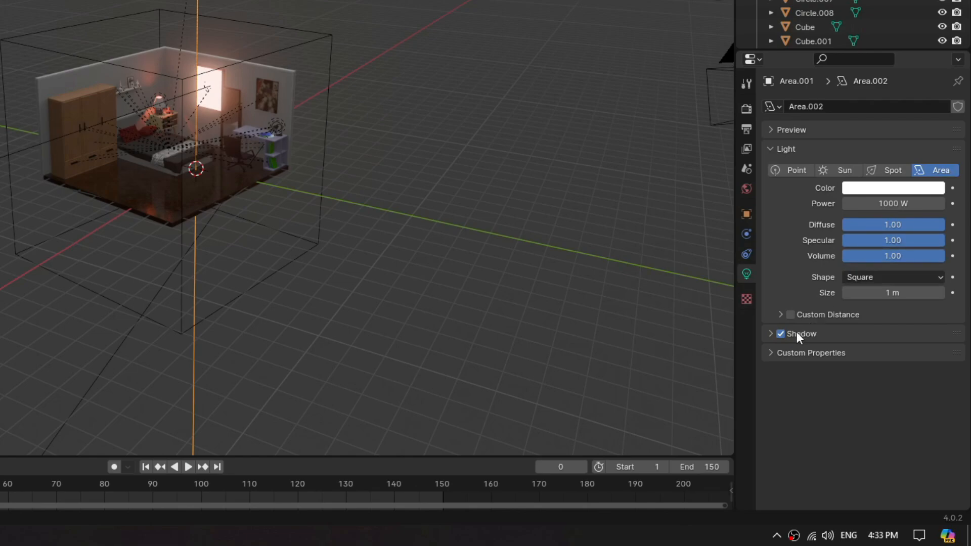
click(770, 334)
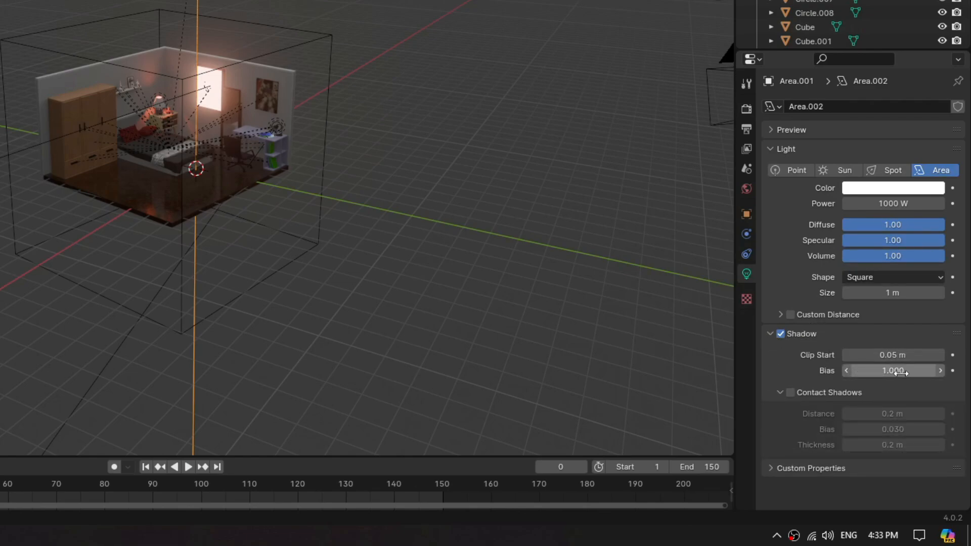
drag(931, 371, 855, 371)
click(791, 394)
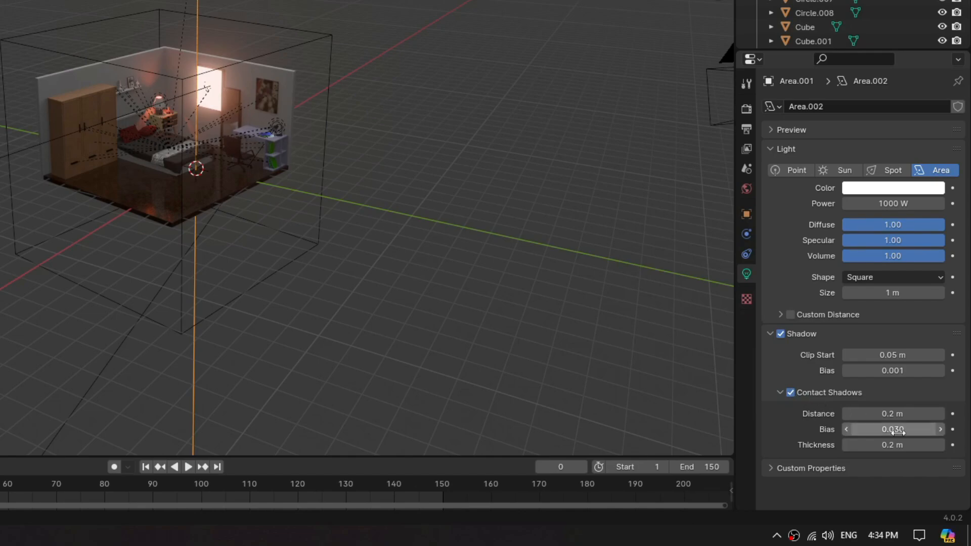
drag(895, 430, 877, 430)
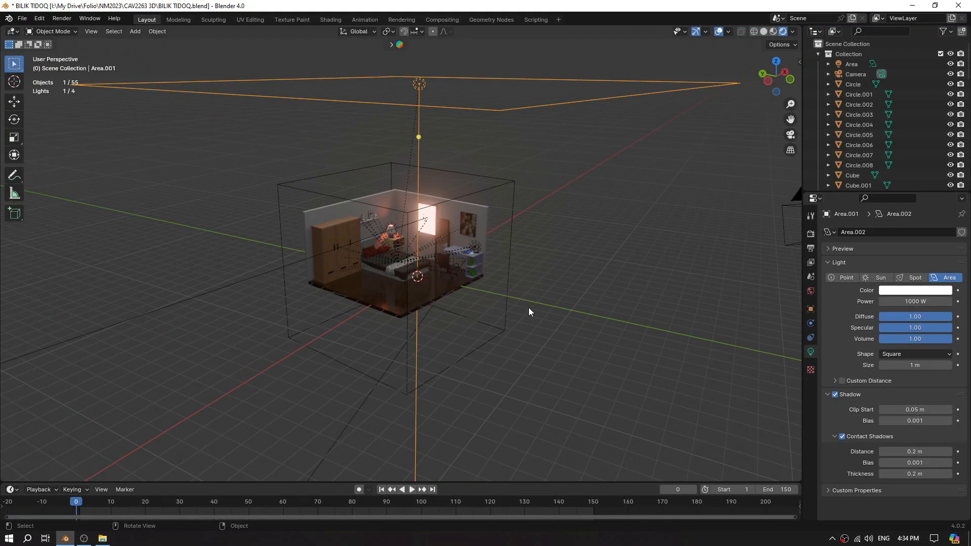
- For the orange 500 W area light, set the shadow Bias to 0.001 and enable Contact Shadows with a Bias of 0.001
scroll(418, 225, up, 4)
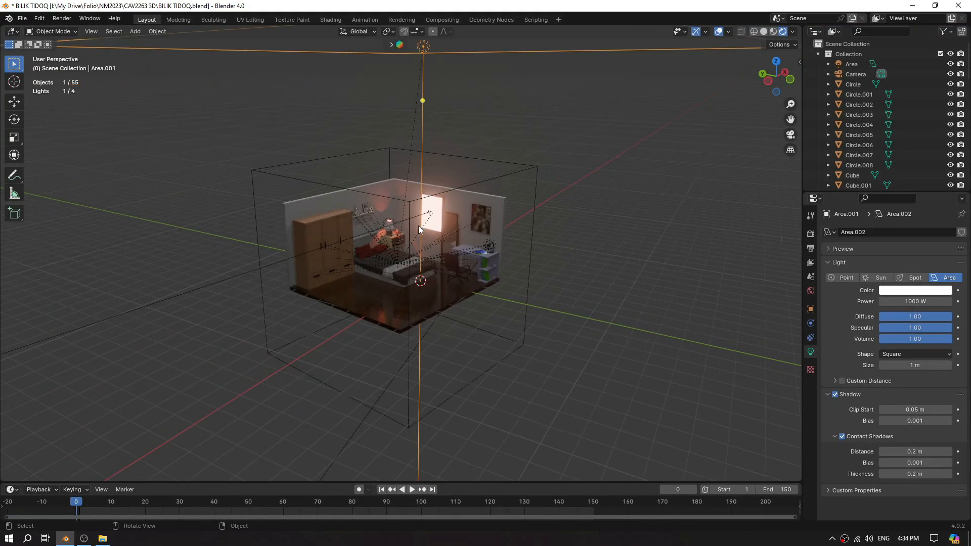
click(442, 204)
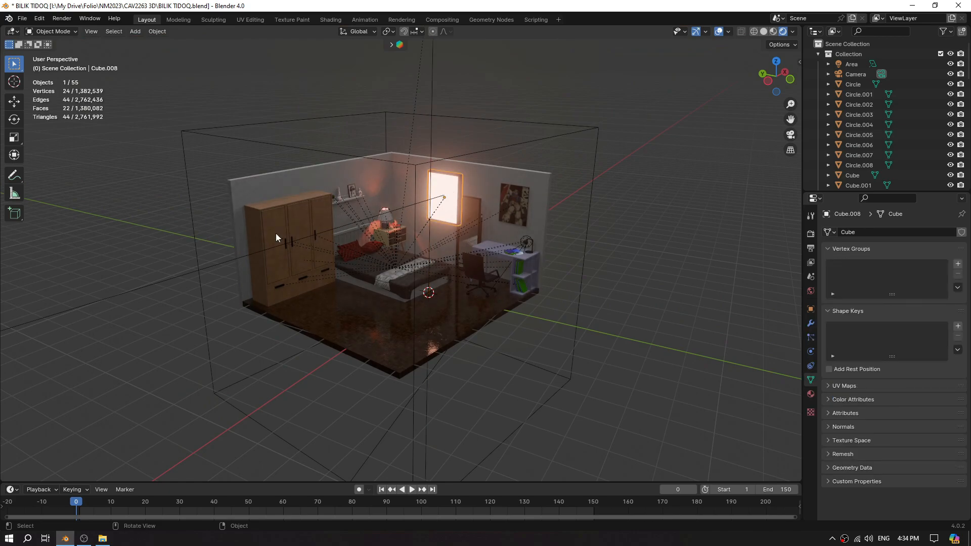
click(145, 284)
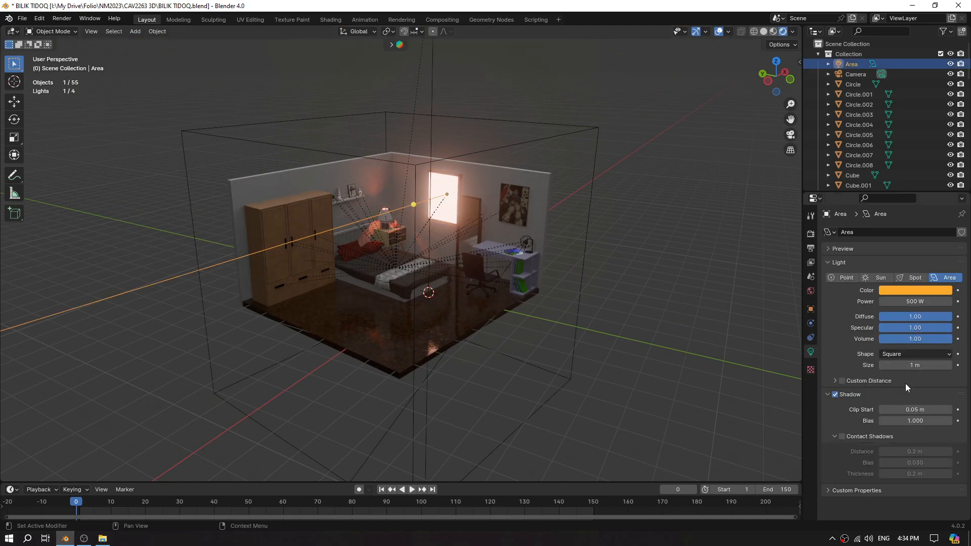
click(910, 420)
text(0.001)
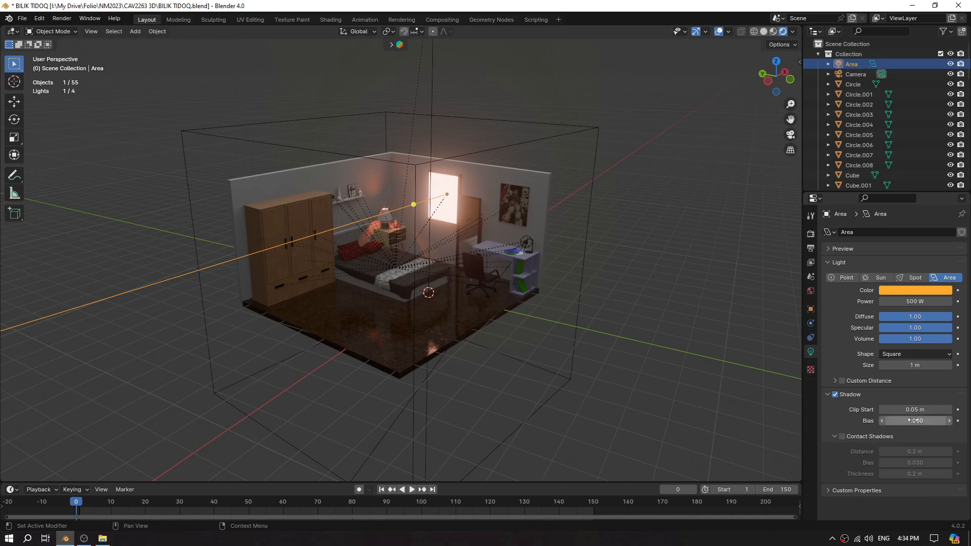
key(Return)
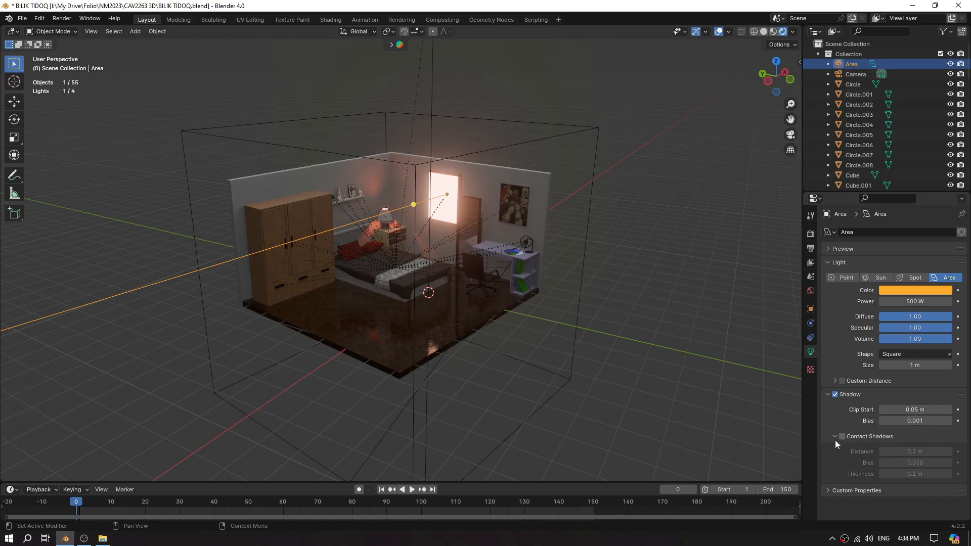
click(842, 436)
click(910, 462)
text(0.001)
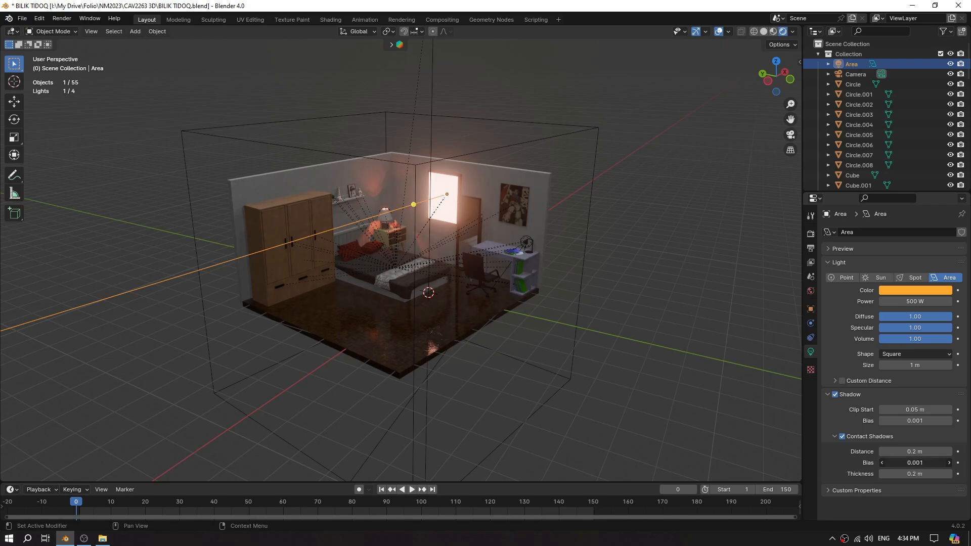
key(Return)
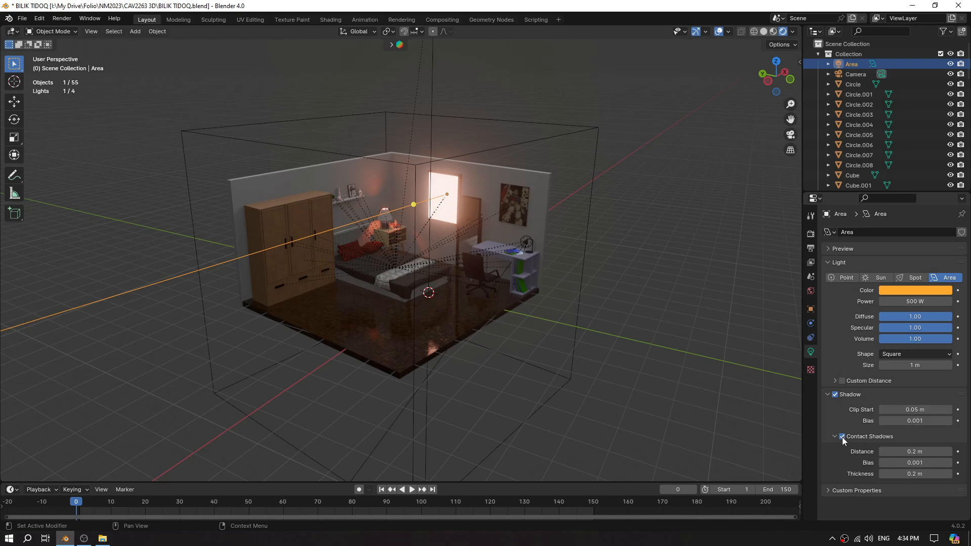
click(670, 301)
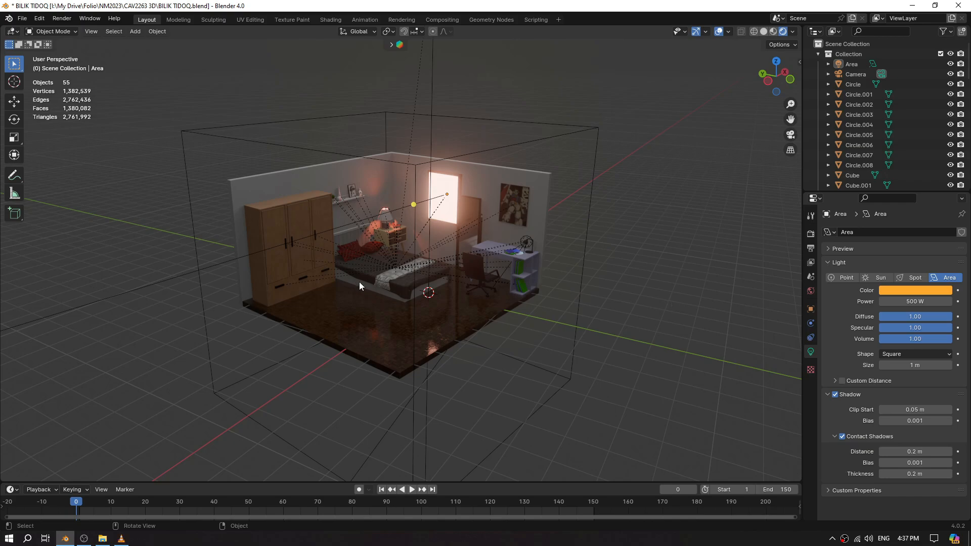
- View the room through the scene camera and enlarge the timeline area
click(789, 137)
mouse_move(577, 328)
middle_down()
mouse_move(590, 330)
mouse_move(577, 323)
middle_up()
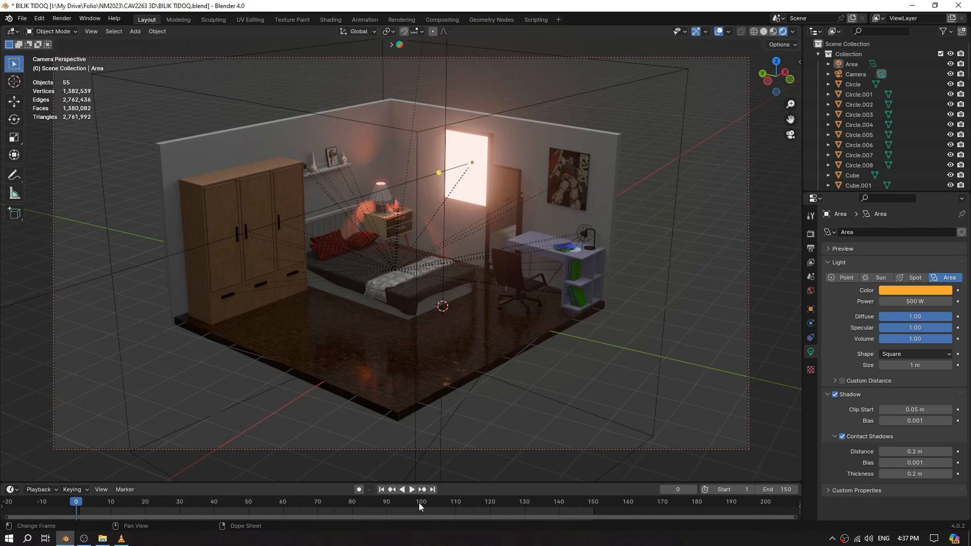
drag(457, 483, 456, 454)
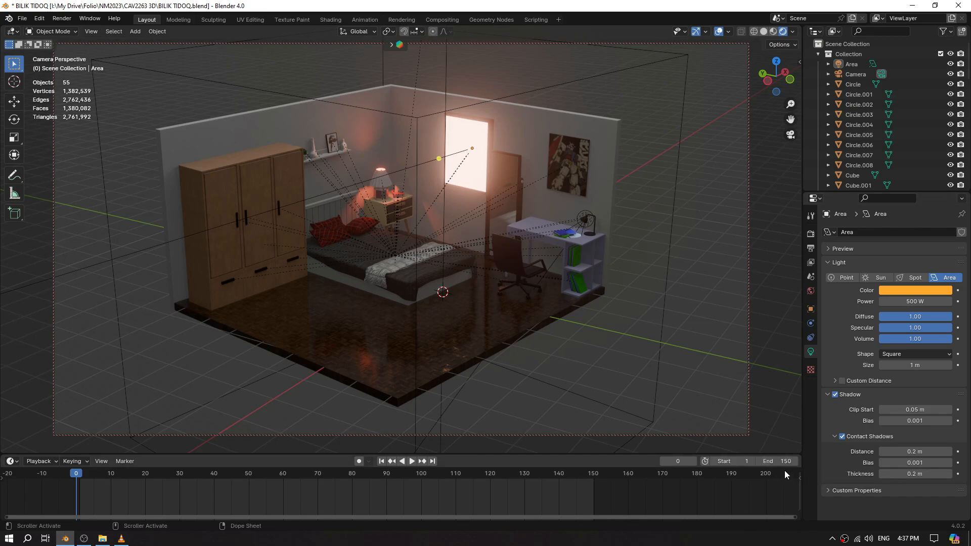
click(762, 461)
click(778, 440)
- Go to frame 1, select the cube empty and insert a Rotation keyframe
key(space)
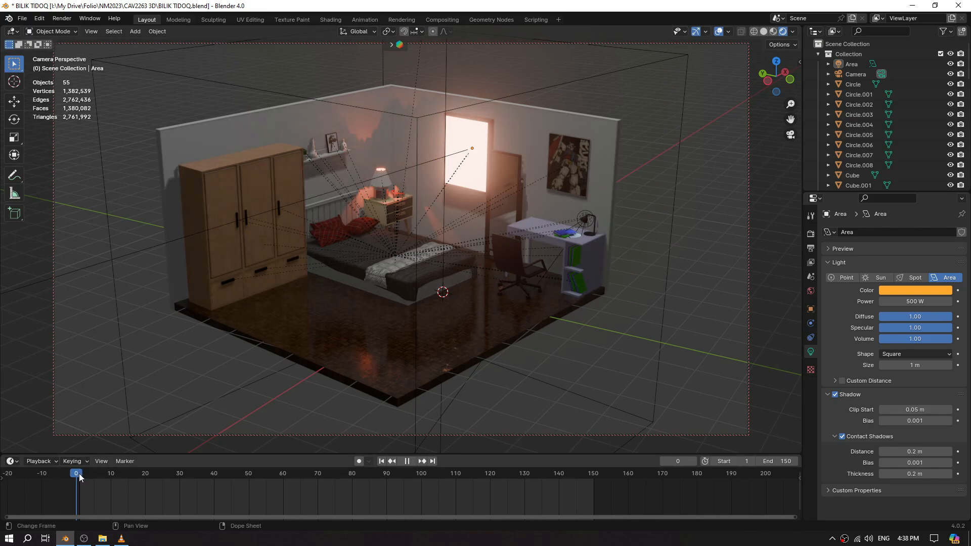
key(space)
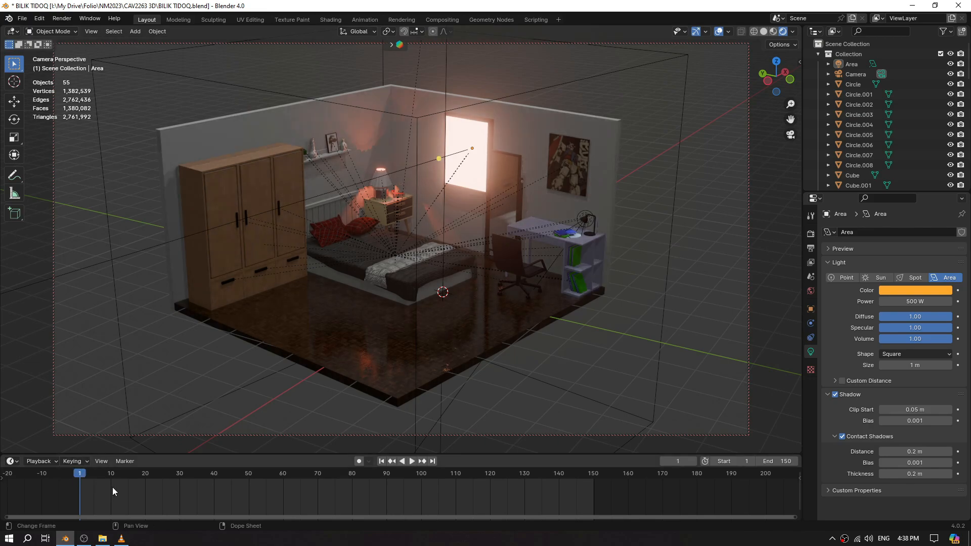
click(582, 78)
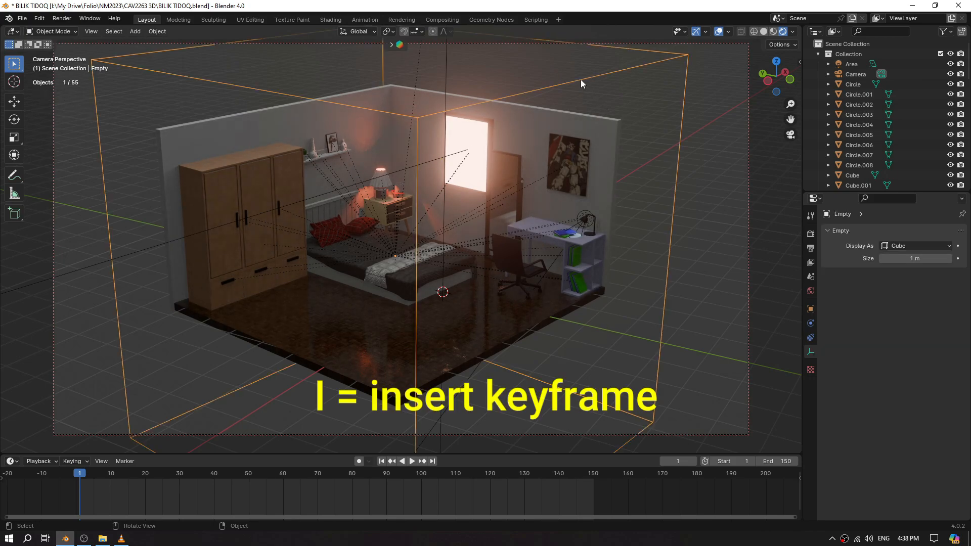
key(i)
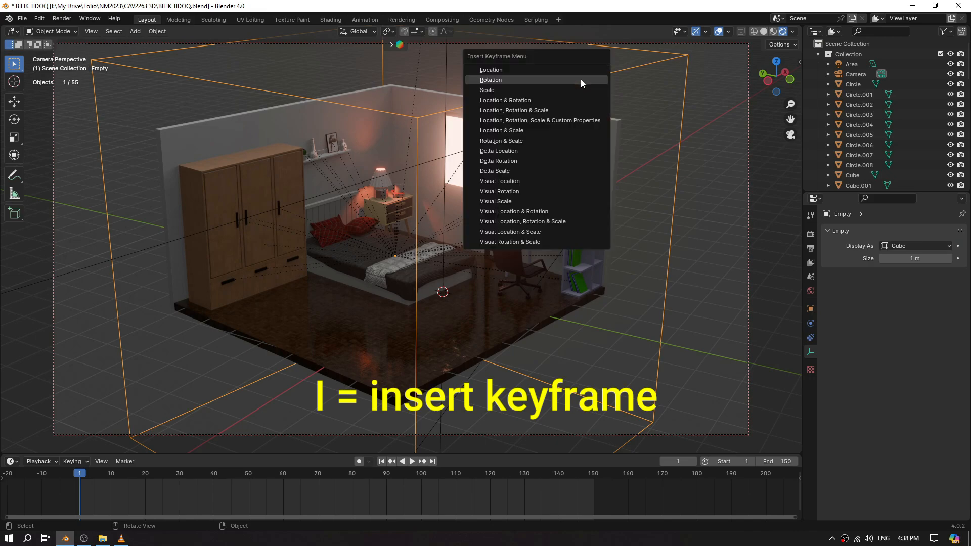
click(511, 81)
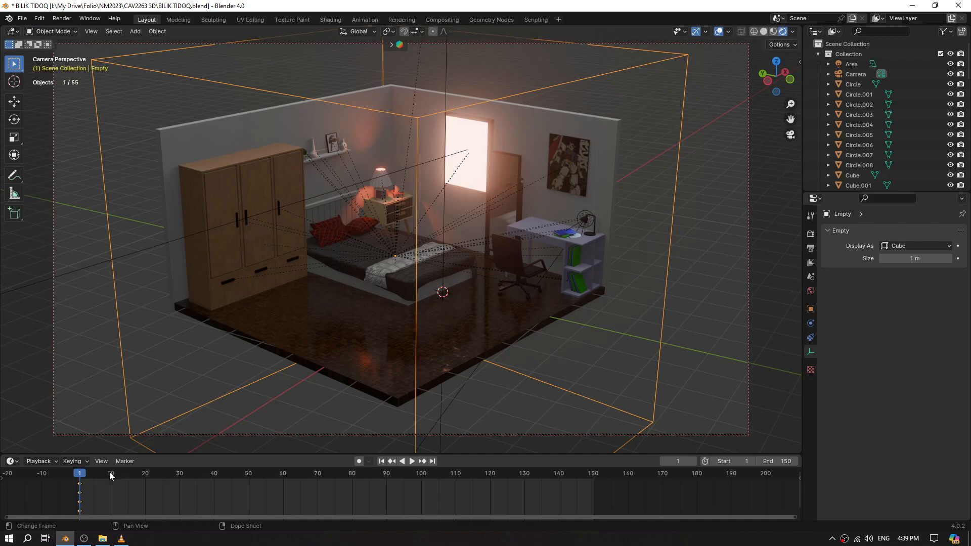
- At frame 149, rotate the cube empty 359° around the global Z axis
key(space)
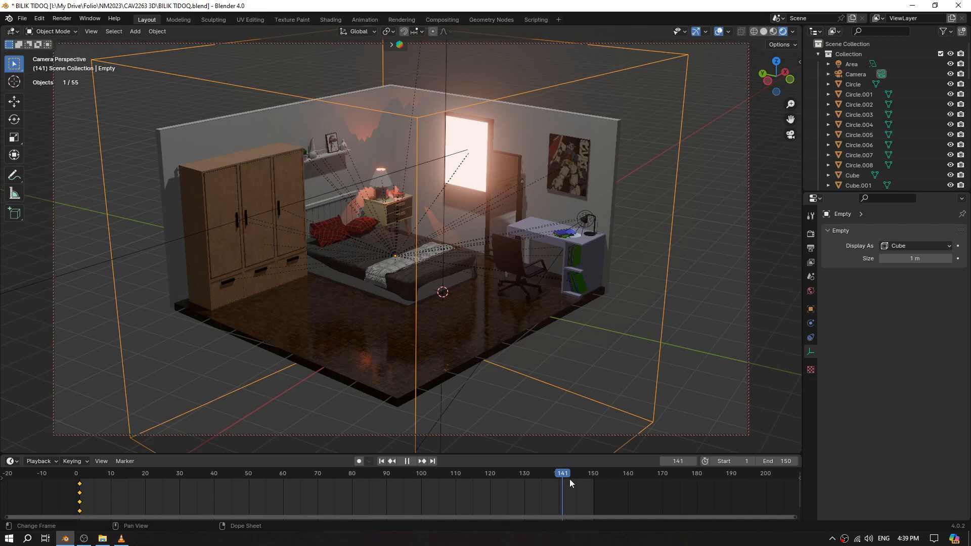
key(space)
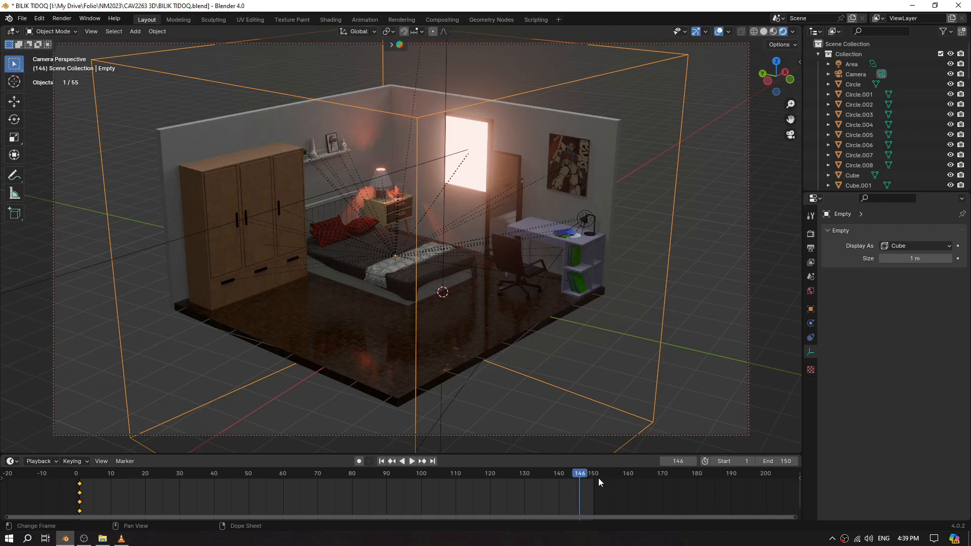
key(space)
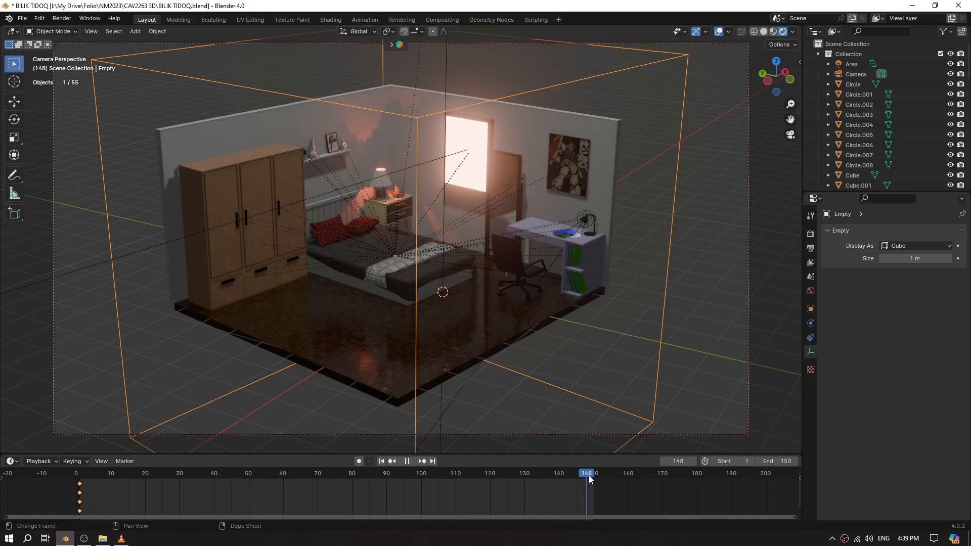
key(space)
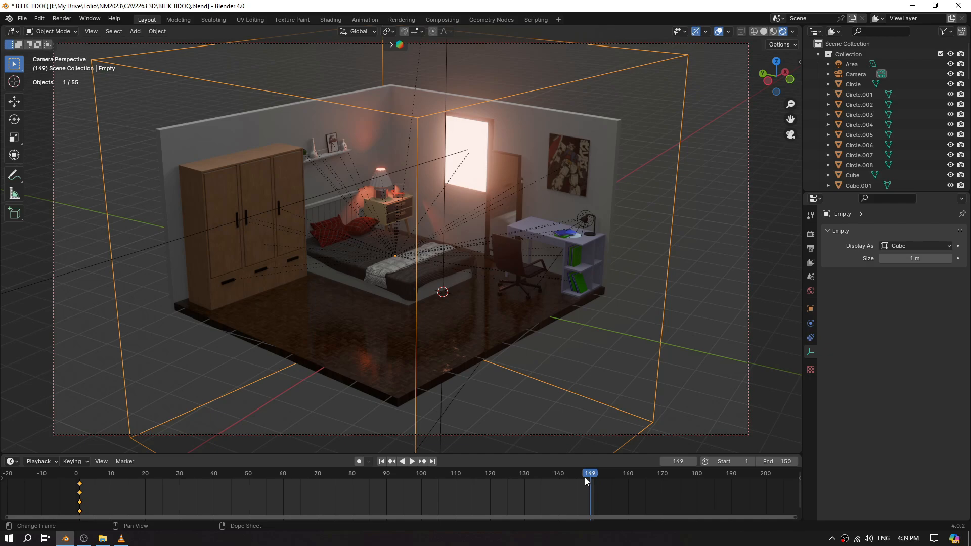
click(769, 378)
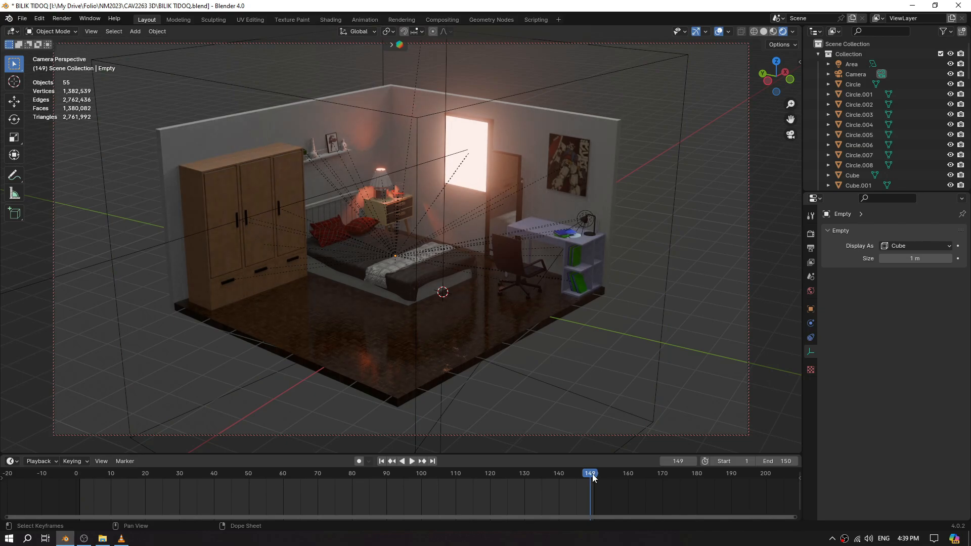
click(597, 76)
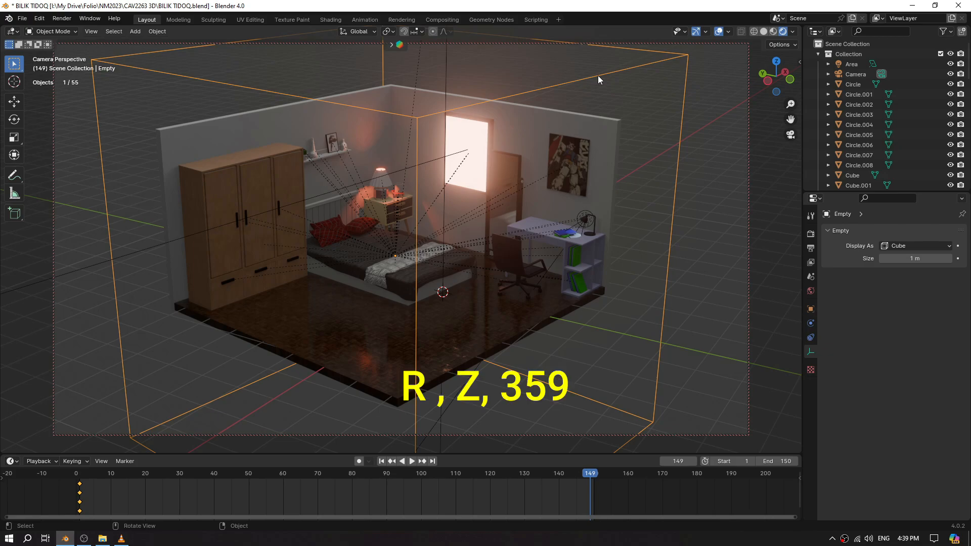
key(r)
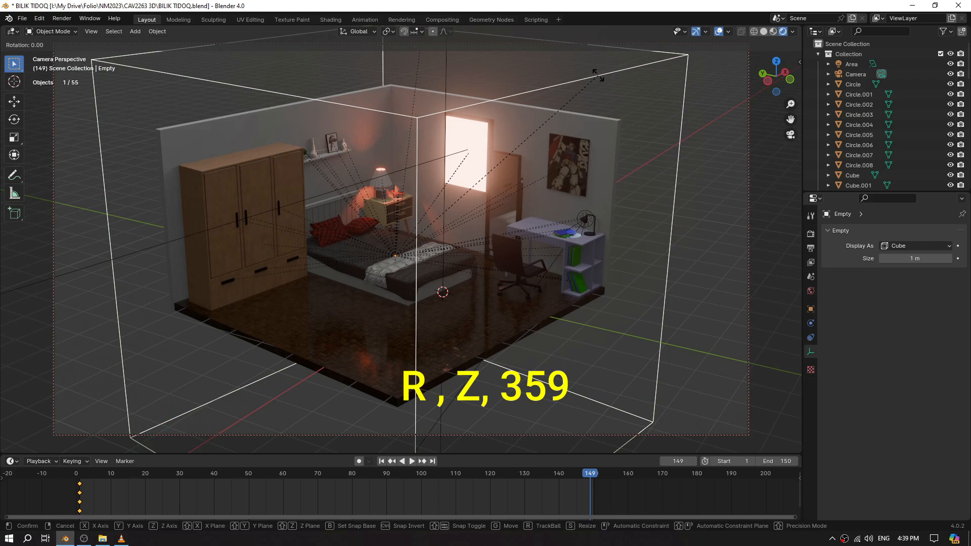
key(z)
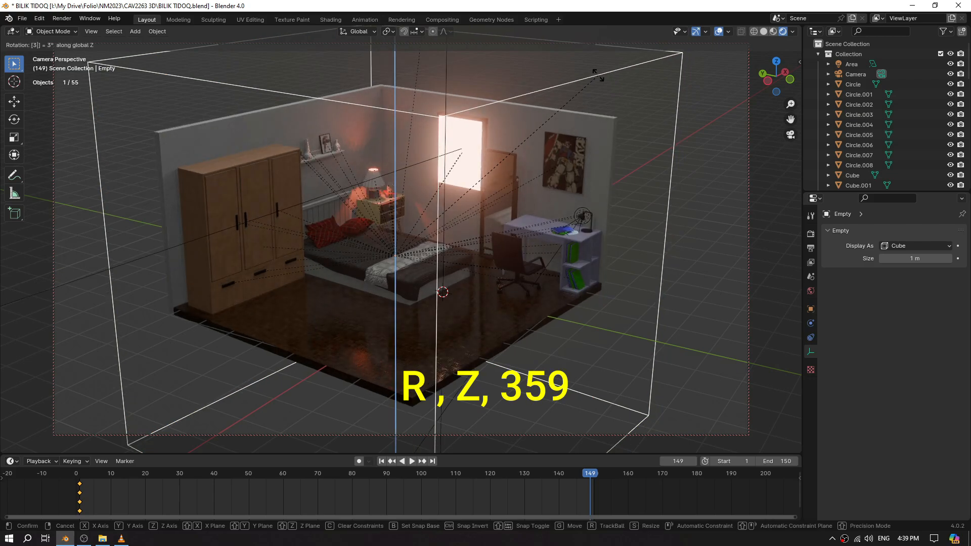
text(359)
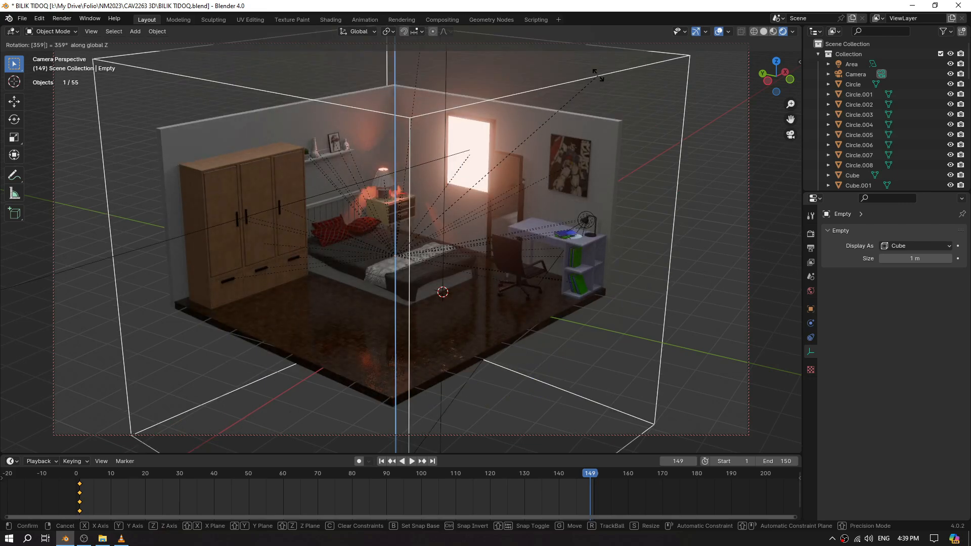
key(Return)
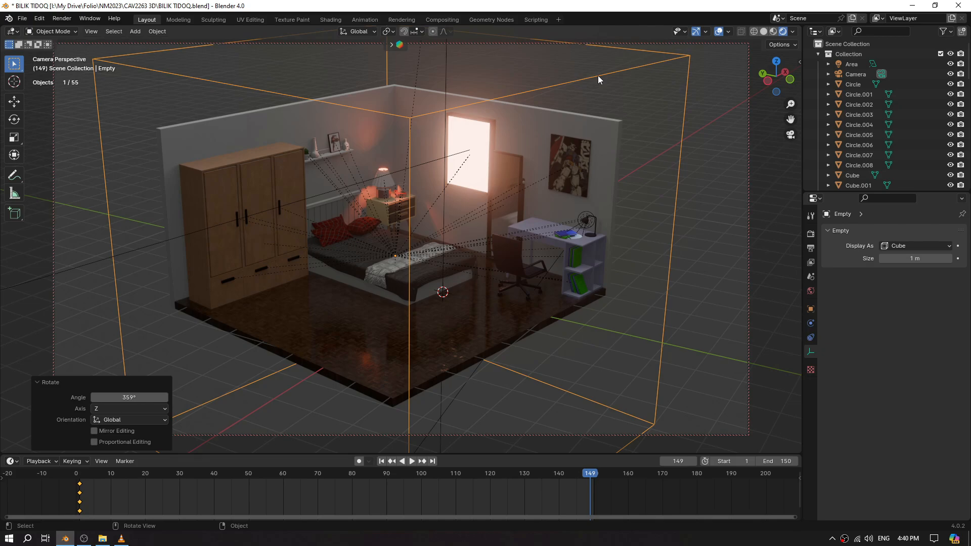
- Insert a Rotation keyframe for the cube empty at frame 149 and compare the room at frames 1 and 149
key(i)
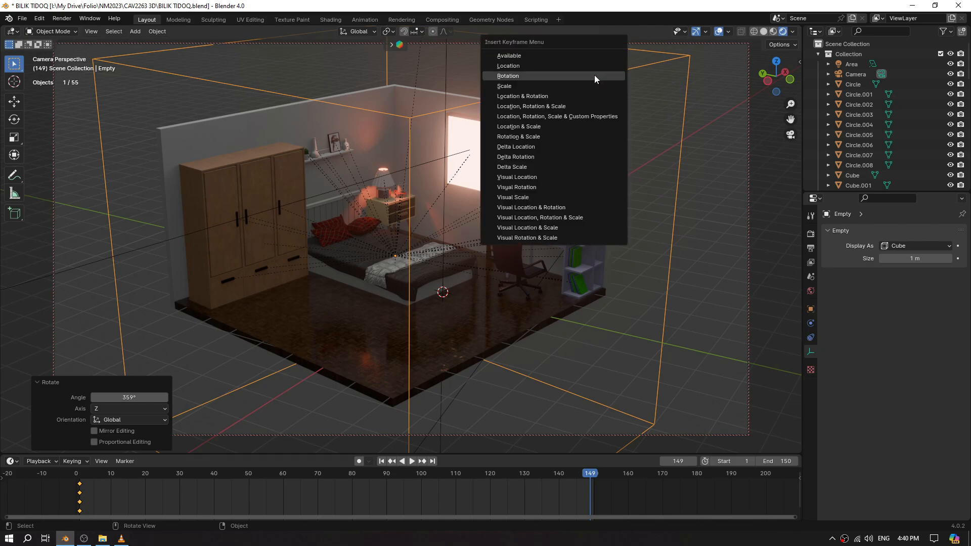
click(522, 75)
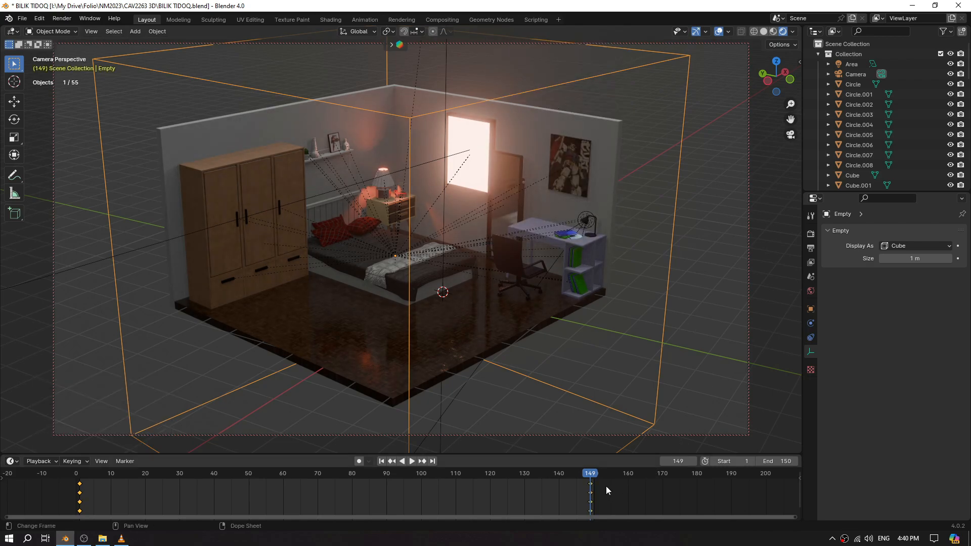
click(81, 474)
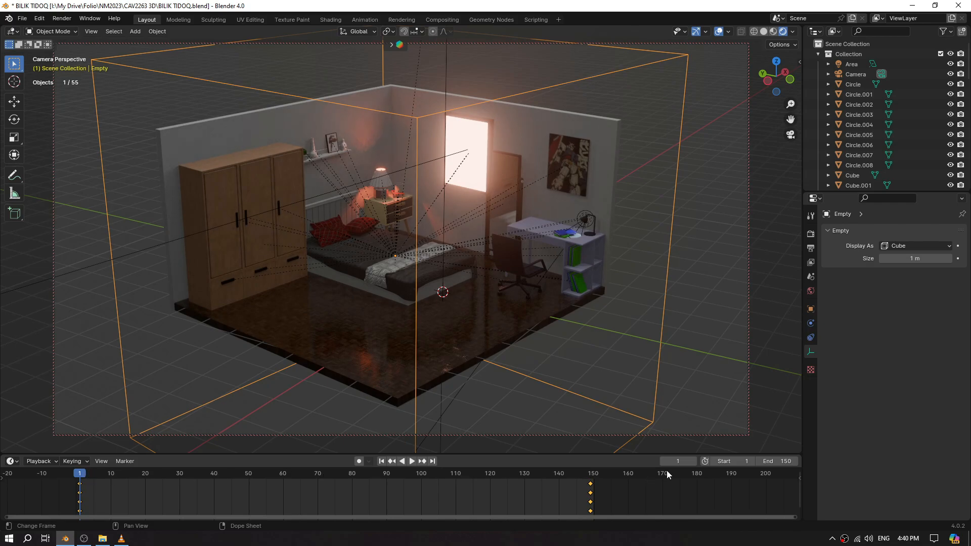
click(590, 474)
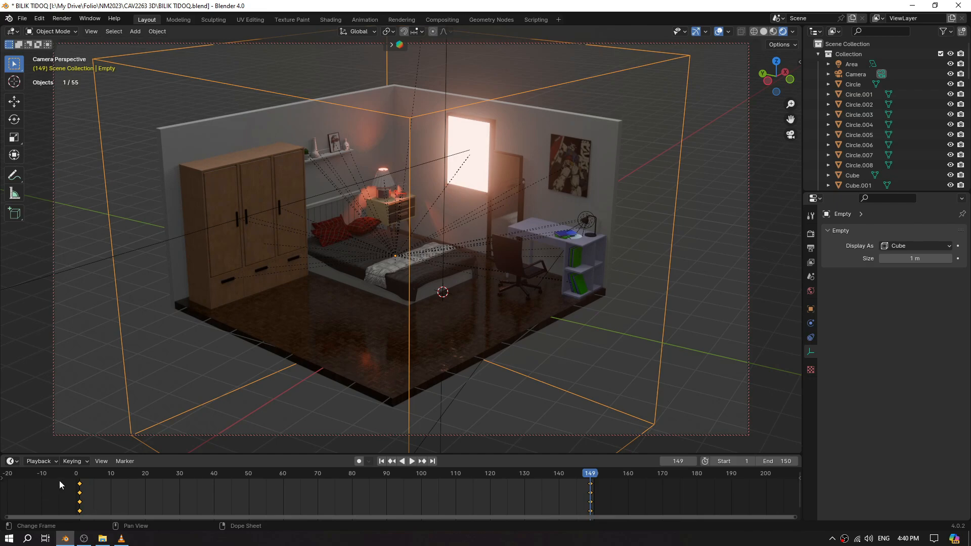
- Select all of the empty's rotation keyframes and set their interpolation mode to Linear
drag(59, 480, 605, 517)
right_click(564, 496)
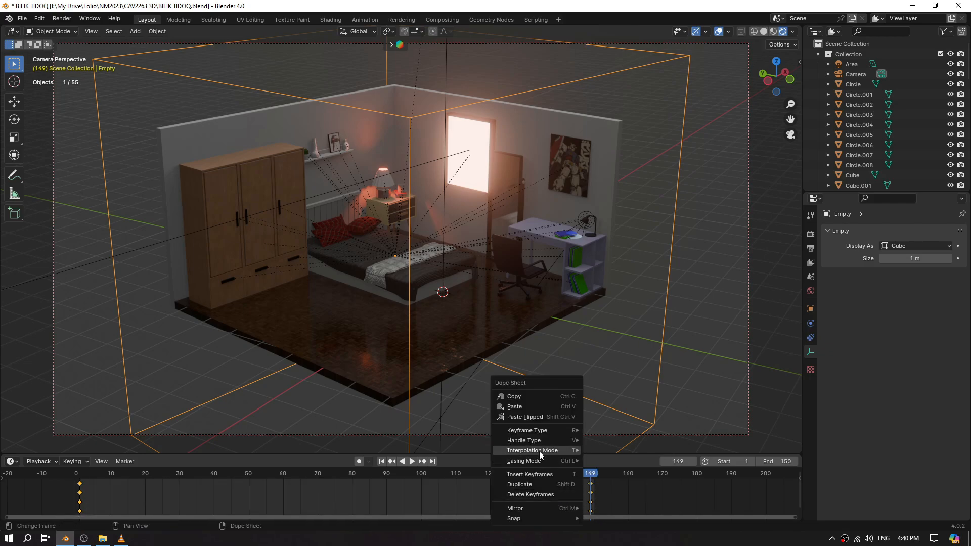
mouse_move(539, 451)
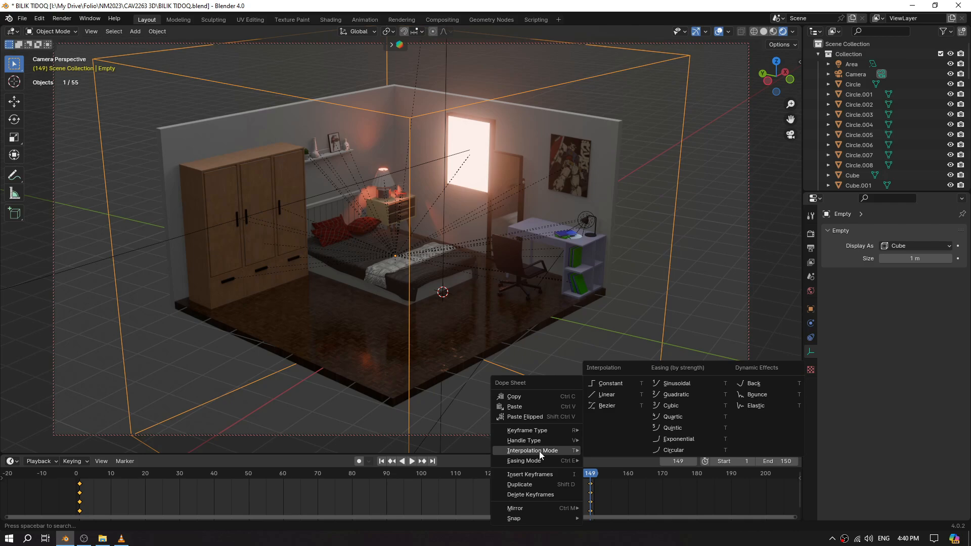
click(605, 395)
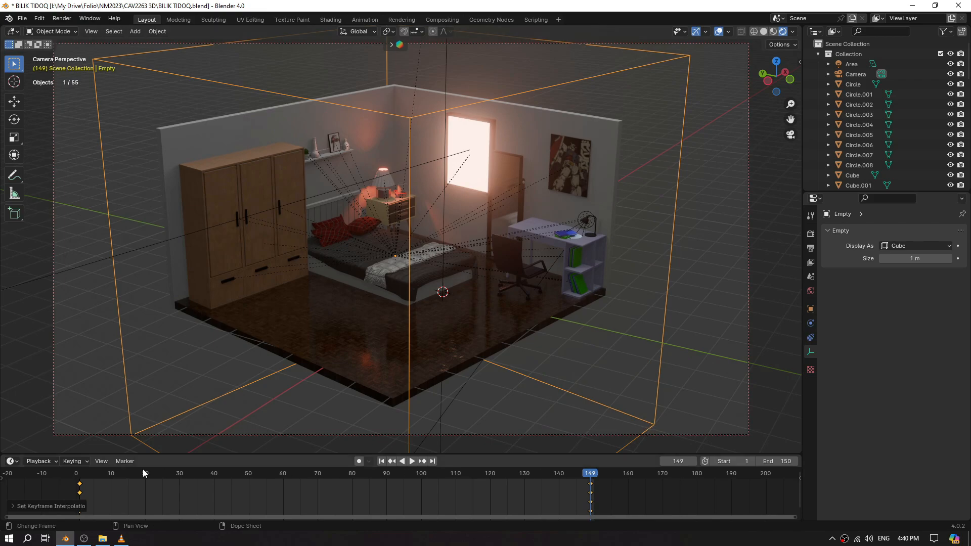
- Play the room's turning animation, then stop it at frame 1
key(space)
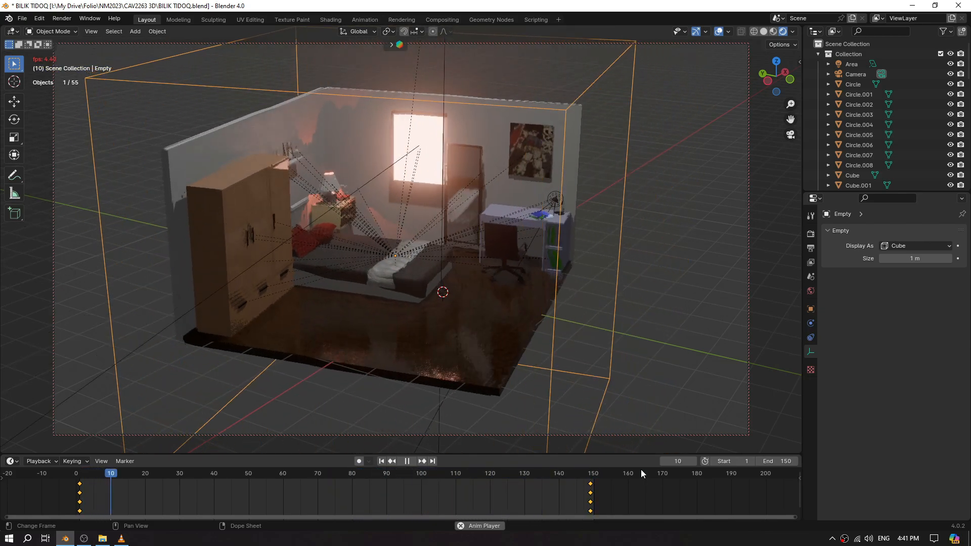
click(79, 475)
key(space)
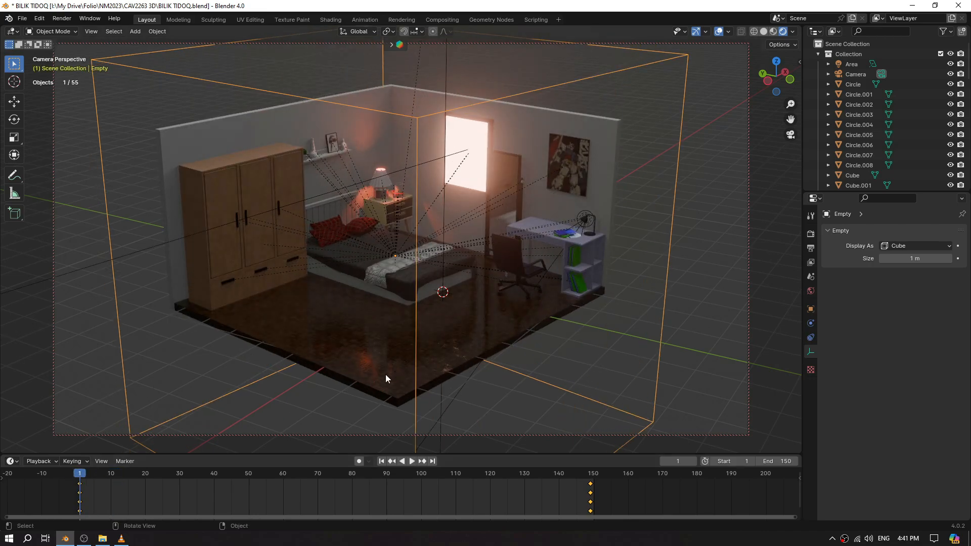
- Leave the camera view, add a plane at the world origin and scale it up about 13.25 times
click(777, 303)
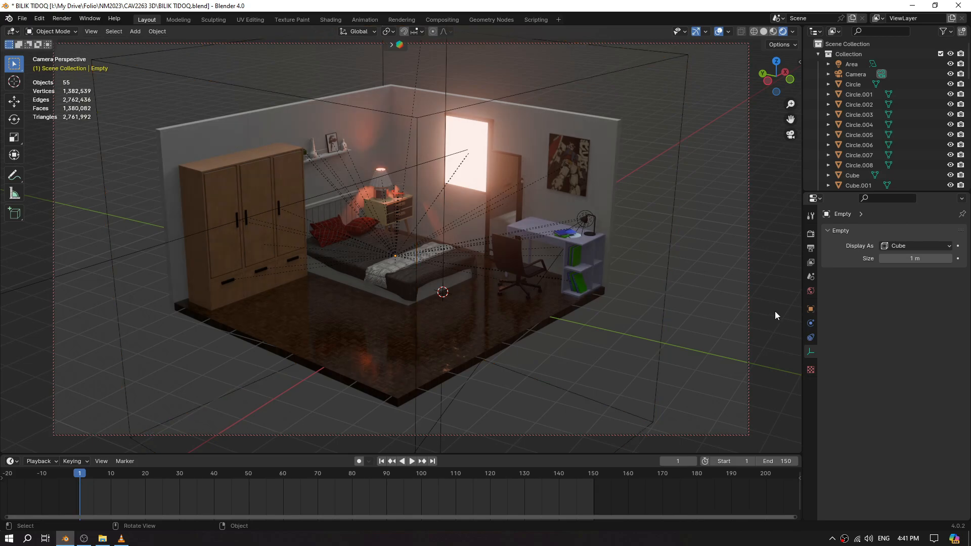
click(790, 137)
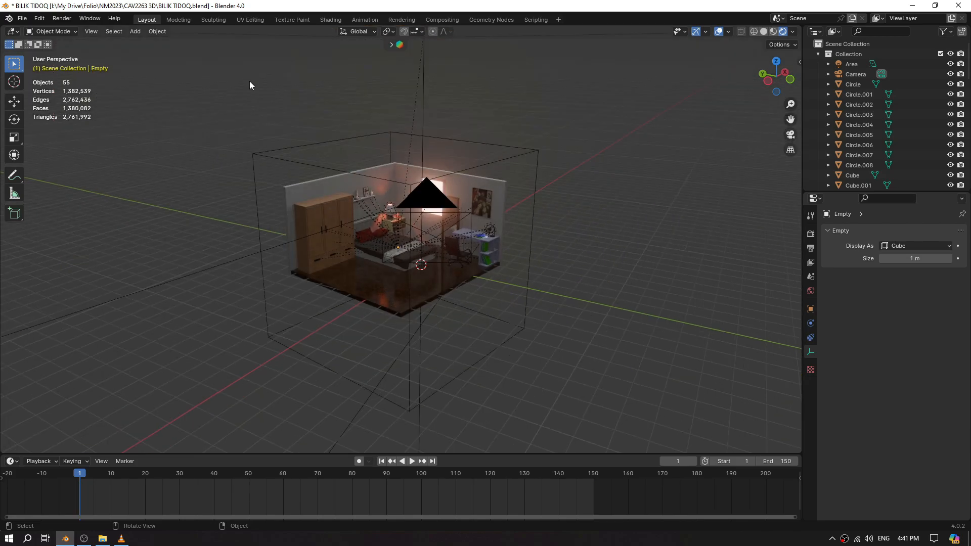
click(136, 32)
mouse_move(170, 41)
click(241, 41)
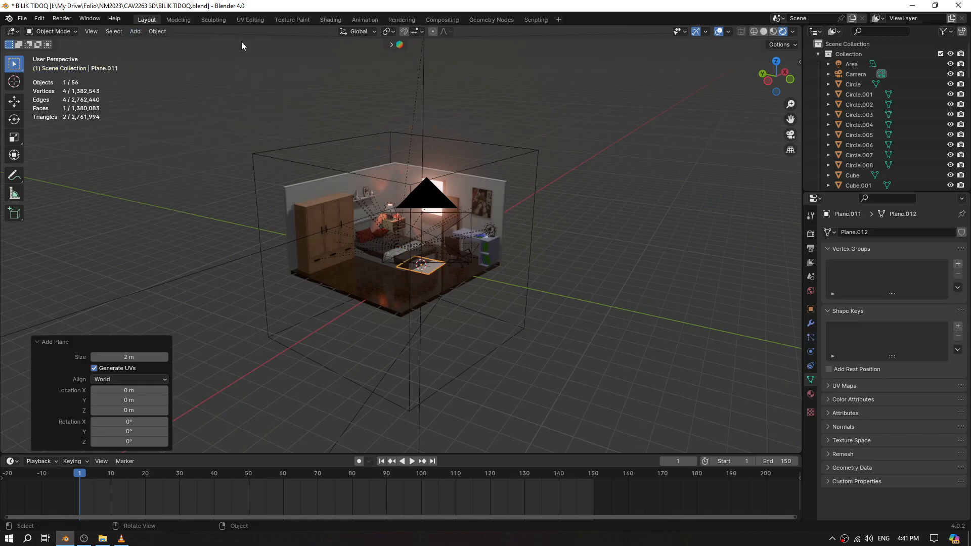
key(s)
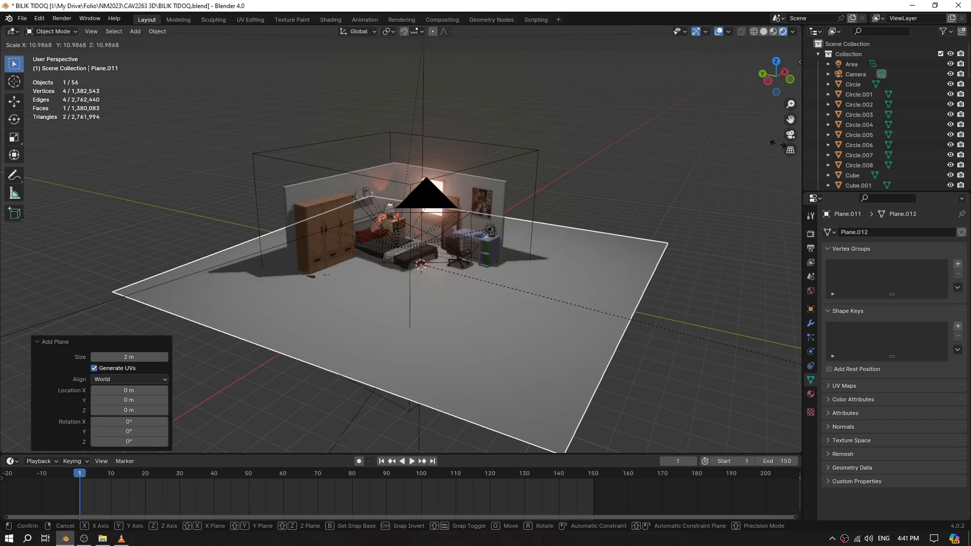
click(200, 251)
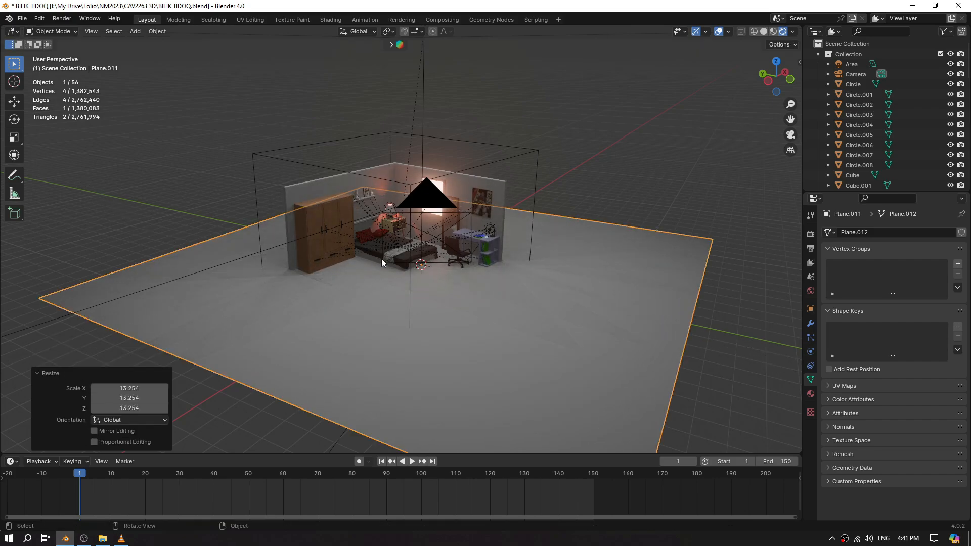
- Lower the large plane about 0.06 m along Z to just below the room's floor
key(g)
key(z)
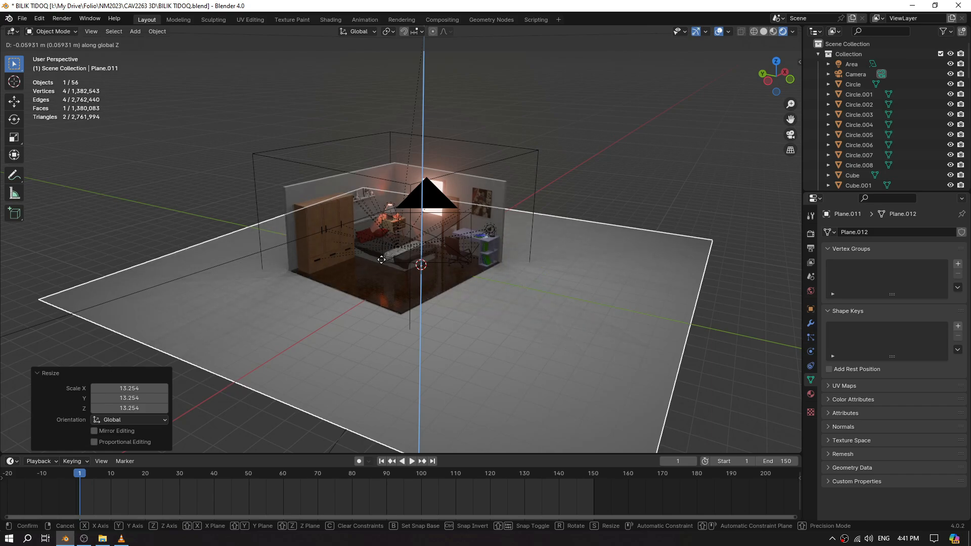
click(381, 259)
- Extrude the plane's two edges behind the room about 8.7 m up along Z to form backdrop walls
key(Tab)
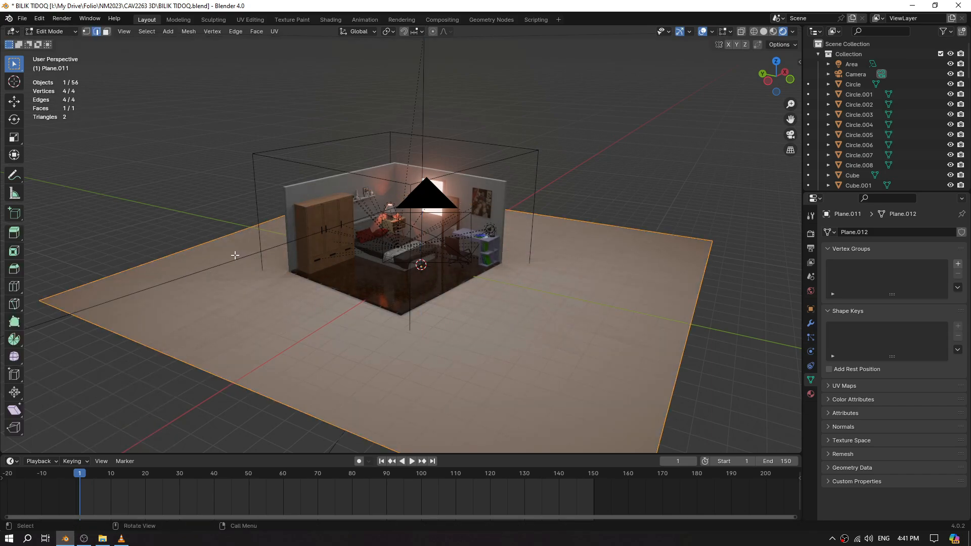
click(224, 238)
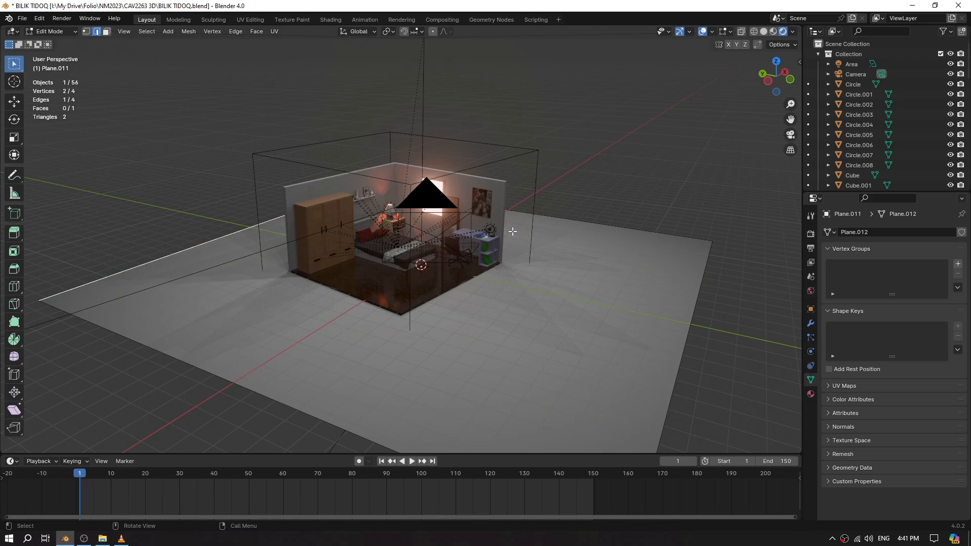
shift+click(582, 221)
key(e)
key(z)
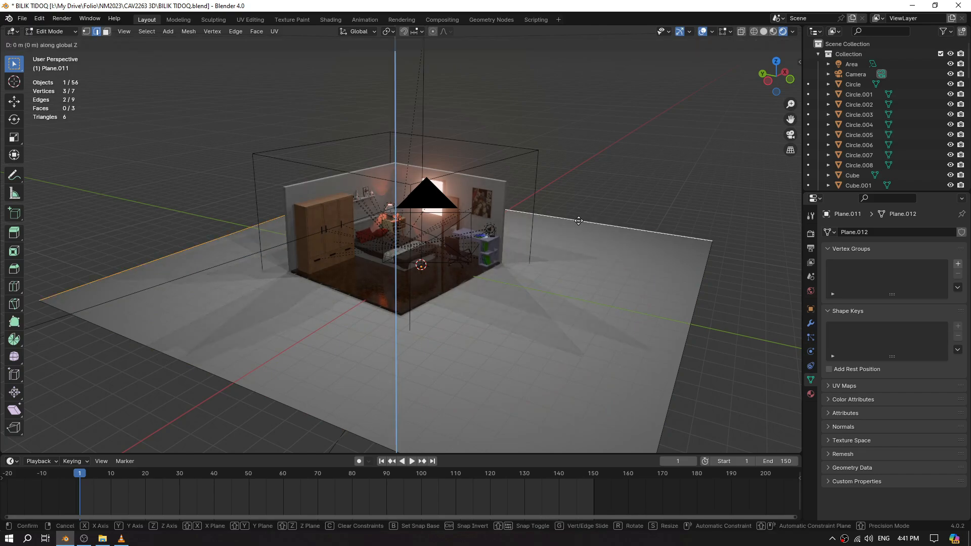
click(456, 94)
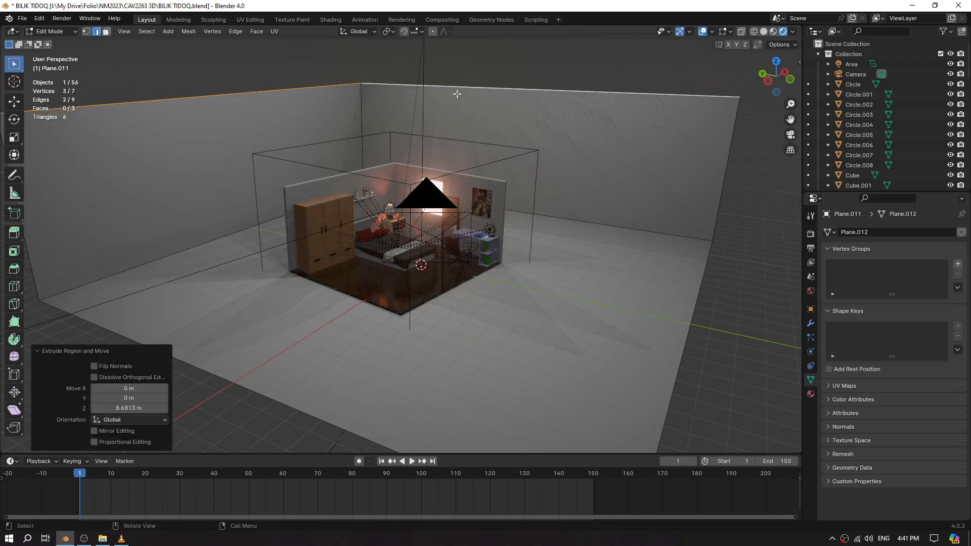
- Bevel the backdrop's vertical corner edge and both wall-to-floor edges with 10 segments and a width of about 0.147 m, then return to Object Mode
click(362, 108)
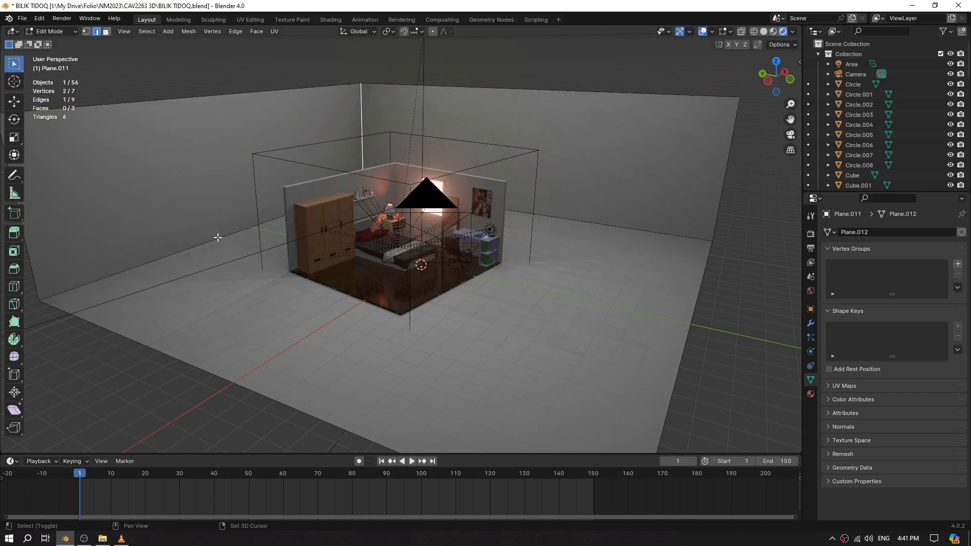
alt+shift+click(626, 229)
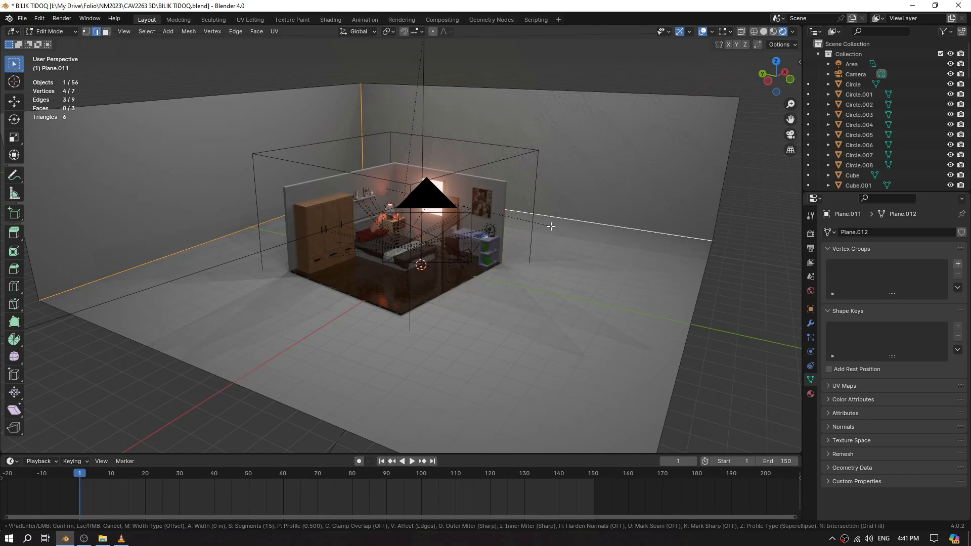
key(ctrl+b)
scroll(571, 230, down, 14)
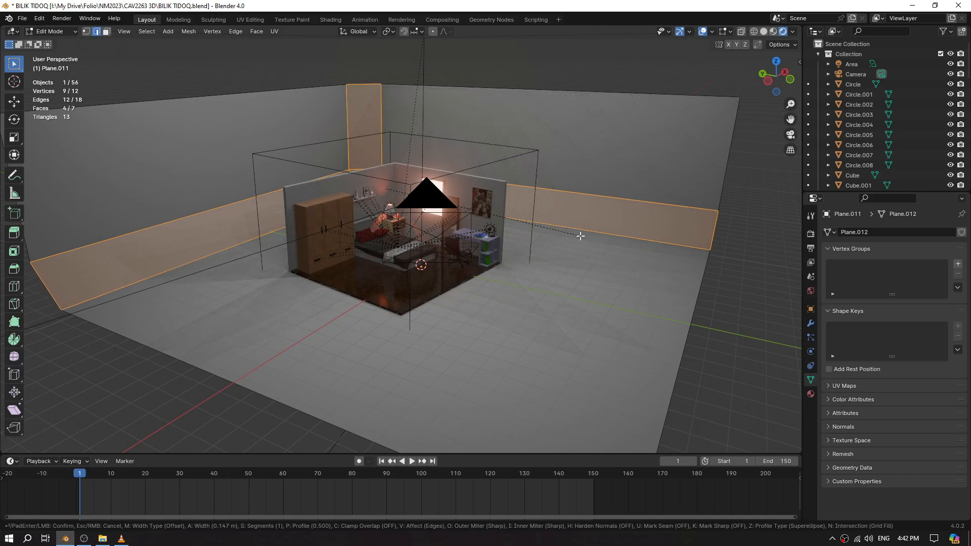
scroll(580, 235, up, 9)
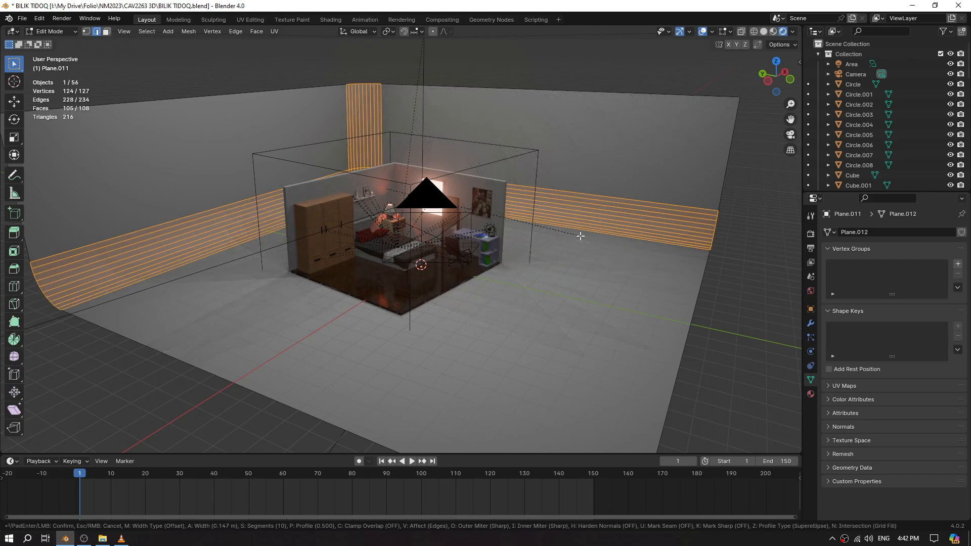
click(580, 236)
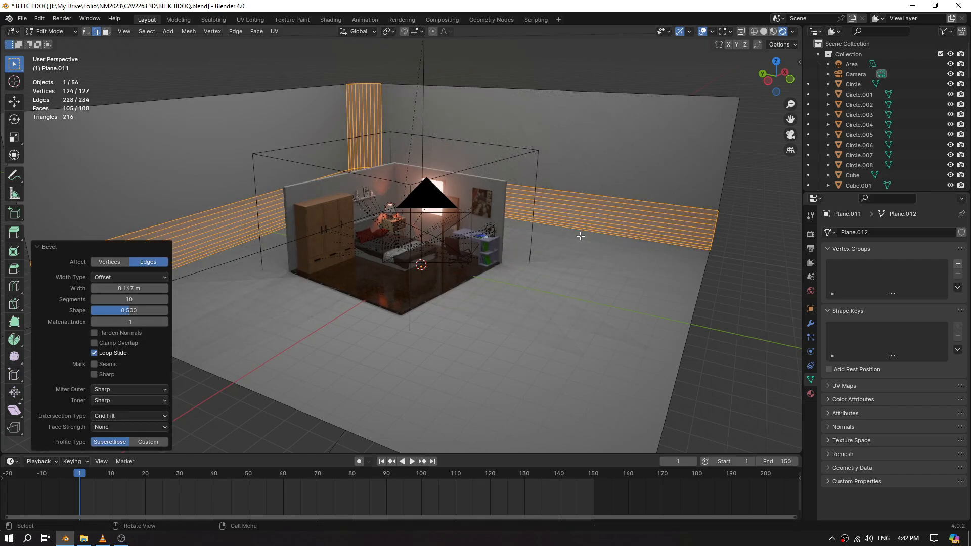
key(Tab)
- Apply Shade Auto Smooth at 30° to the curved backdrop and return to the camera view
right_click(617, 157)
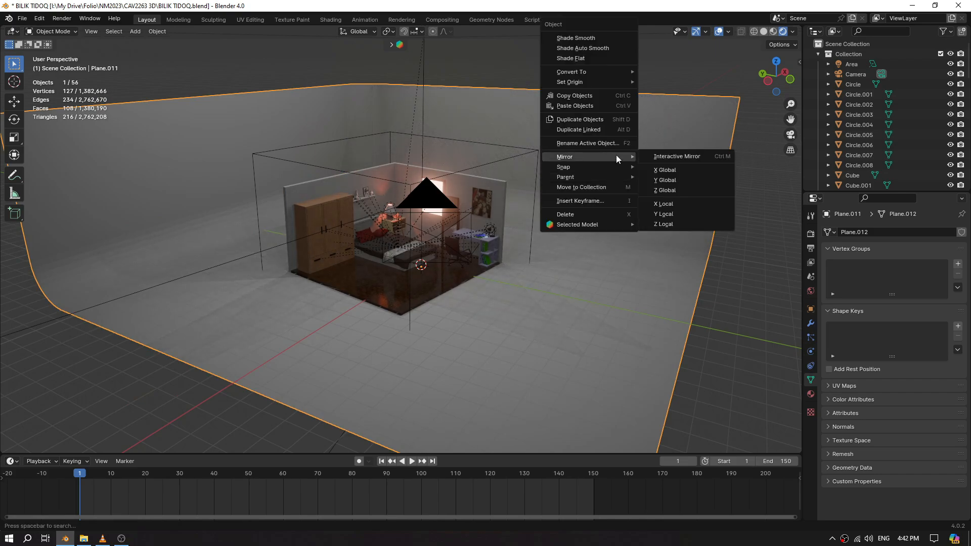
click(597, 48)
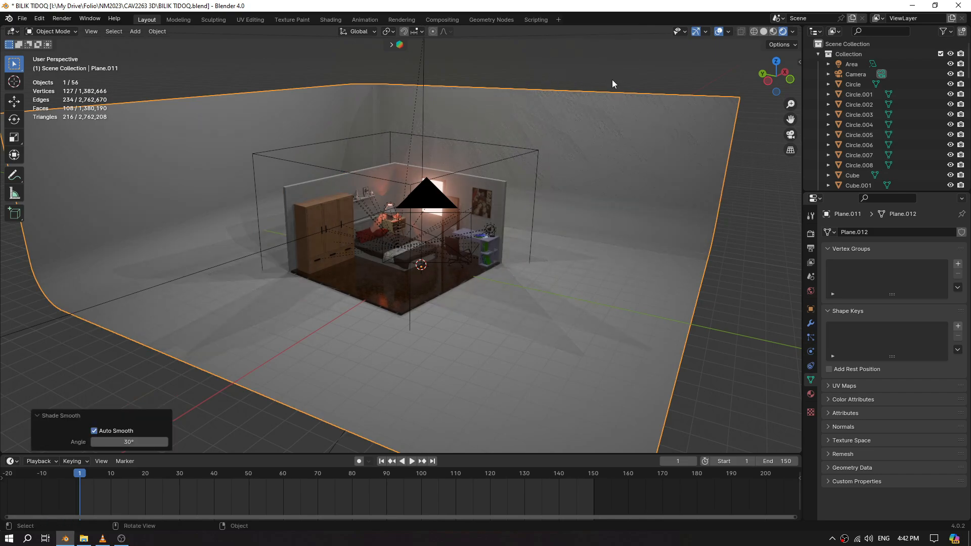
click(789, 136)
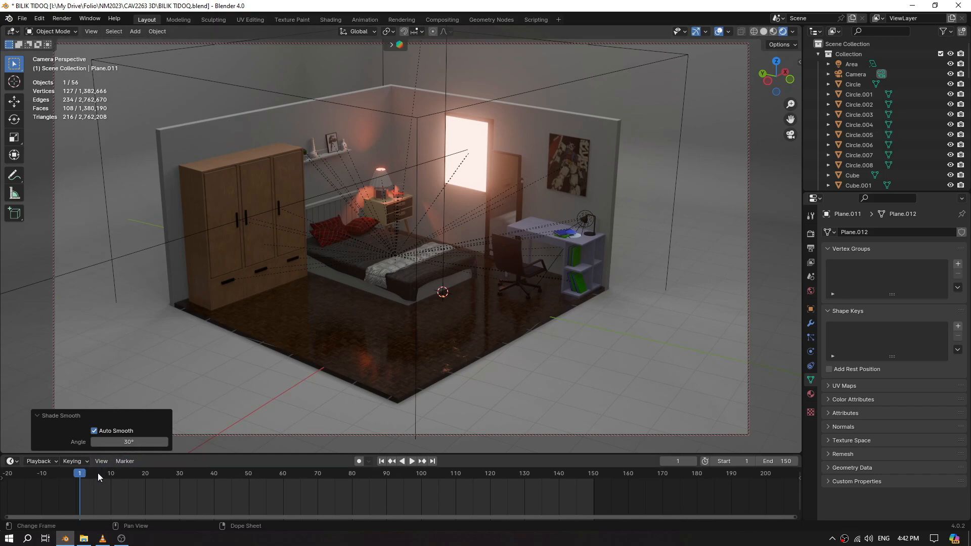
- Play back the room's rotation through the camera, scrub through the frames and stop at frame 1
key(space)
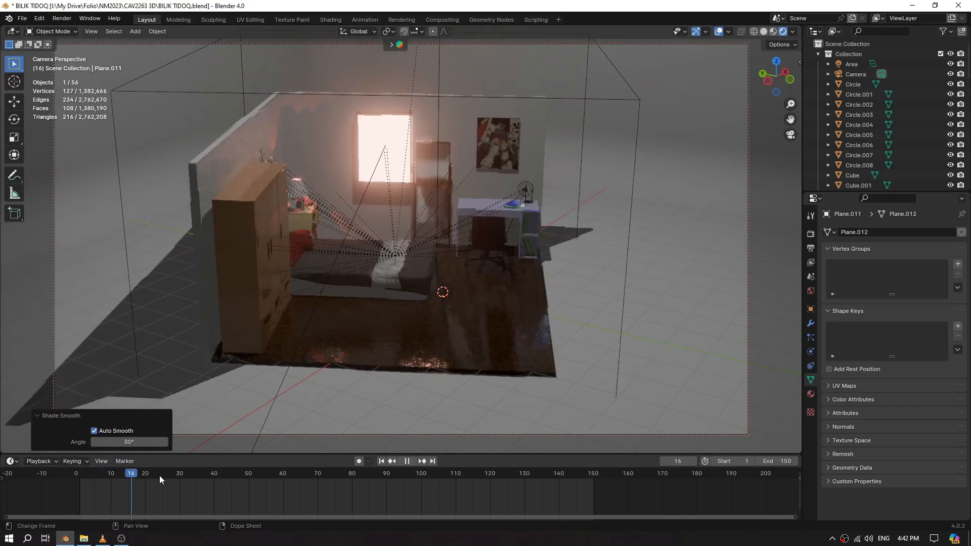
drag(260, 484, 80, 487)
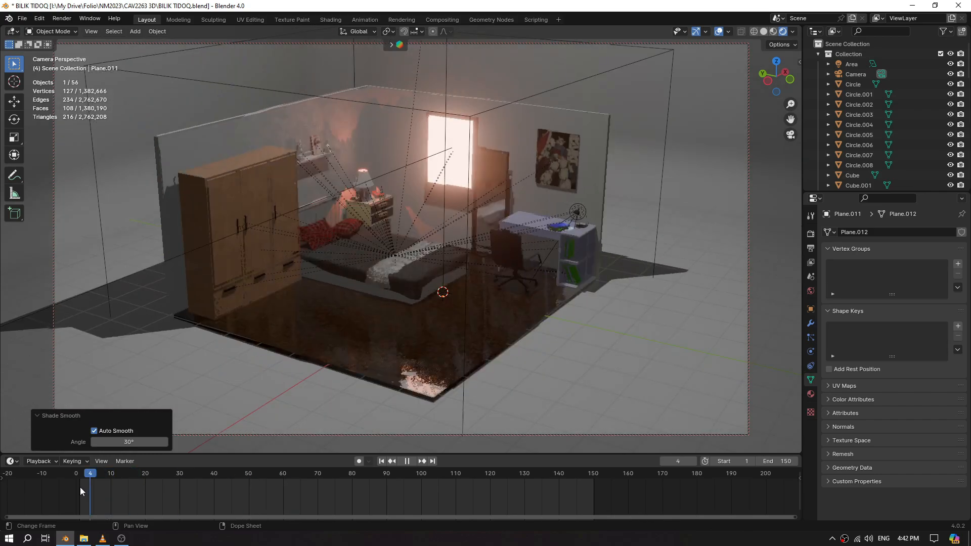
key(space)
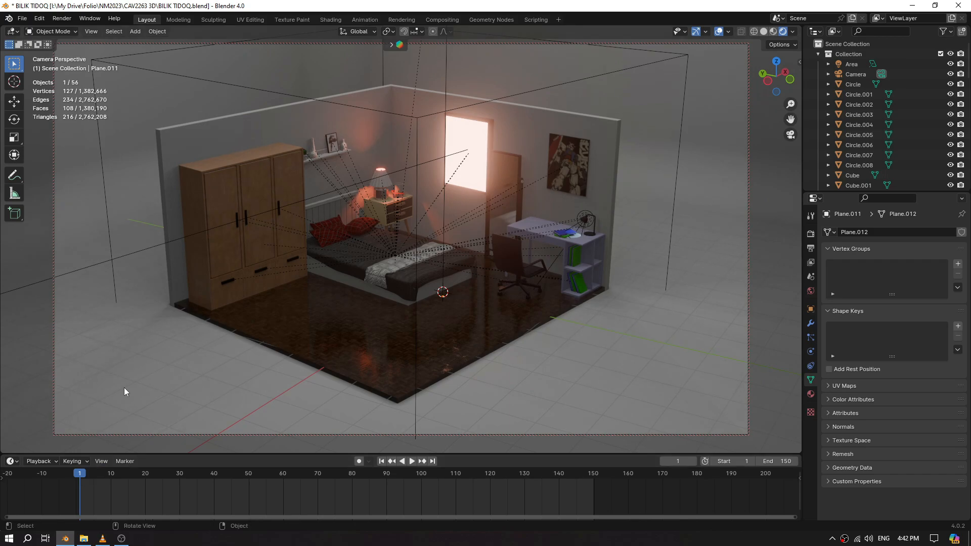
- Set the scene's output frame rate to 30 fps
click(62, 18)
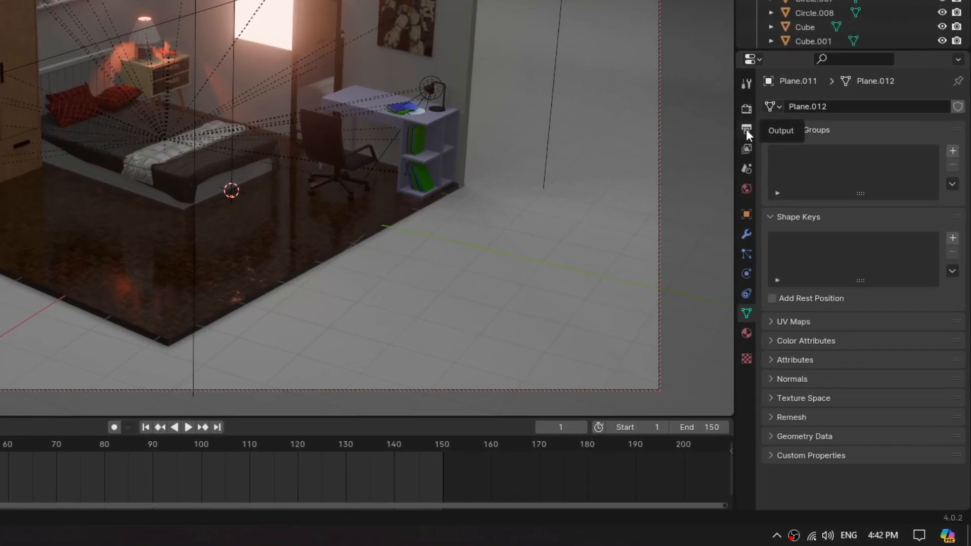
click(746, 130)
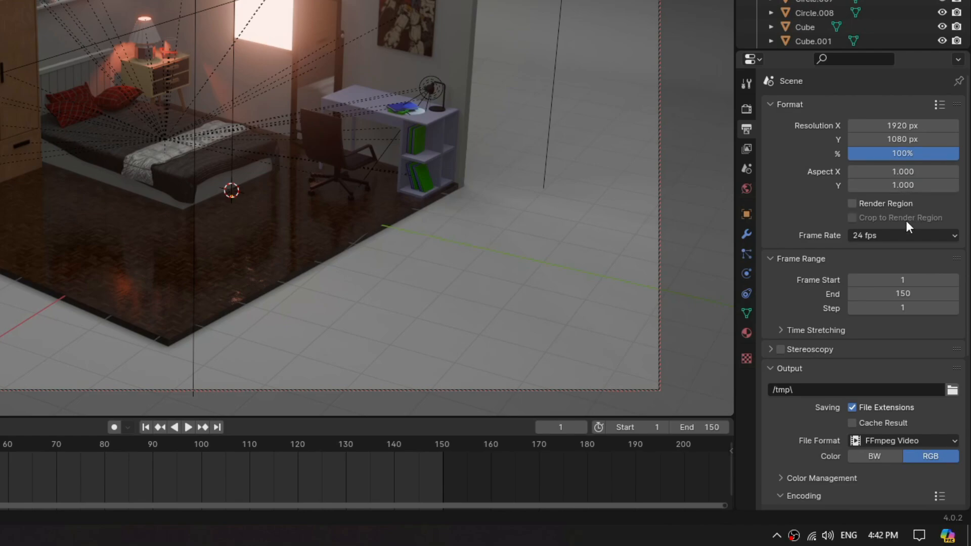
click(950, 238)
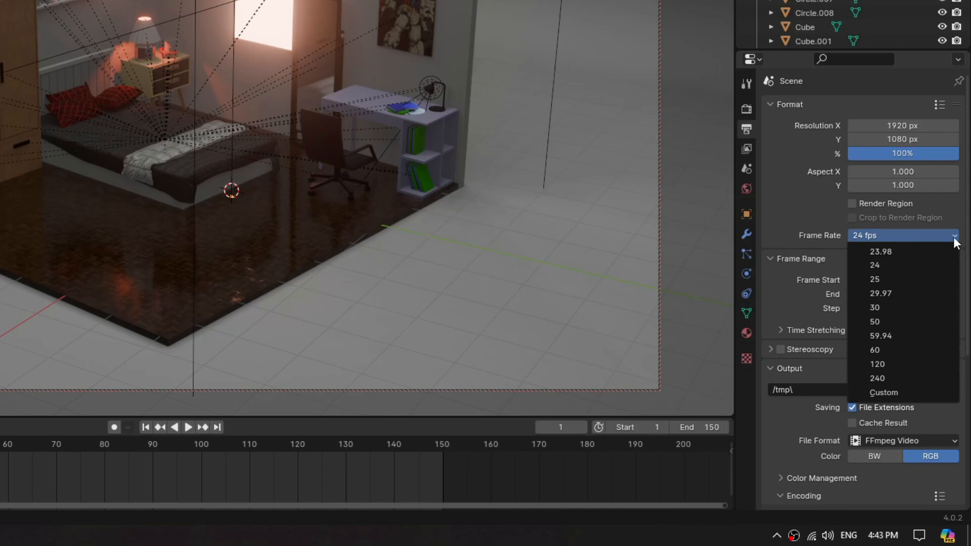
click(891, 305)
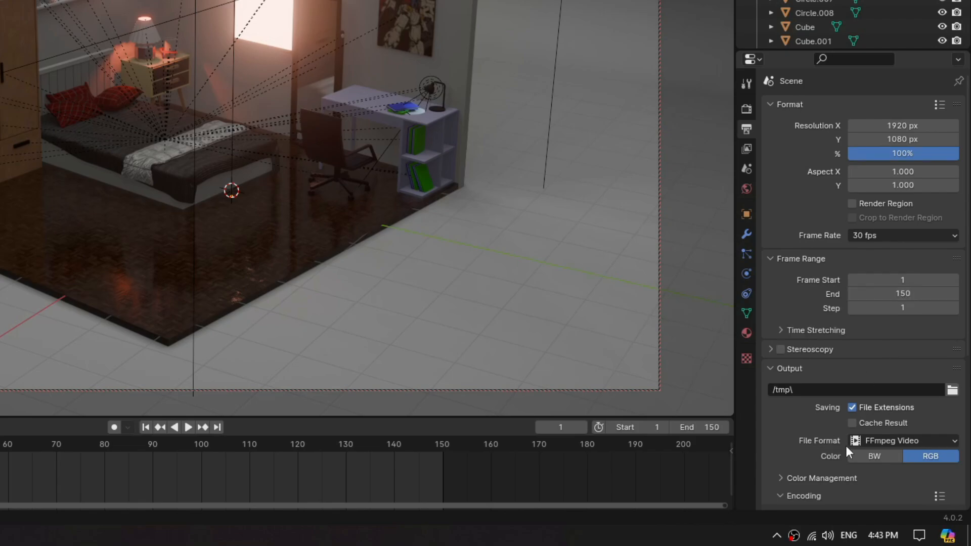
- Set the render output folder to I:\My Drive\Folio\NM2023\CAV2263 3D\
scroll(802, 438, down, 3)
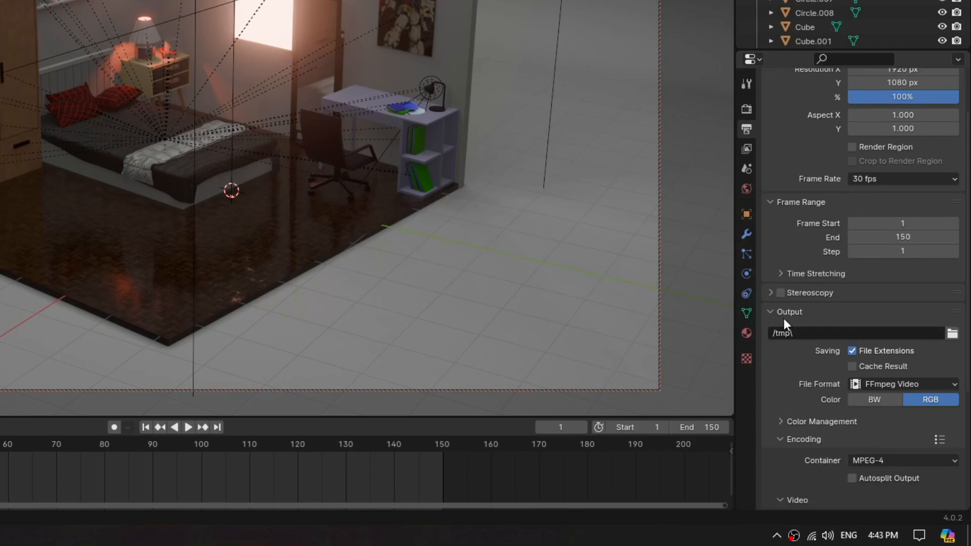
click(951, 333)
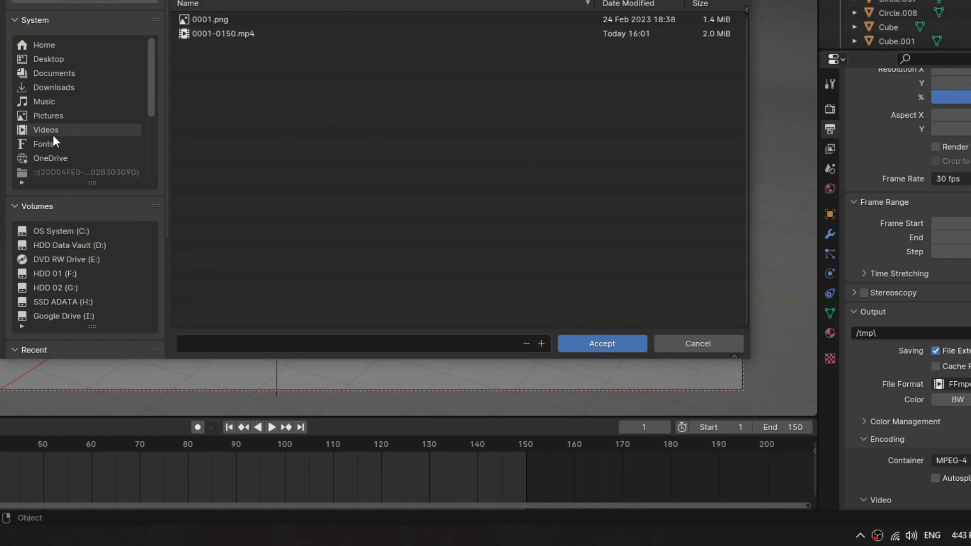
scroll(52, 134, down, 2)
click(49, 170)
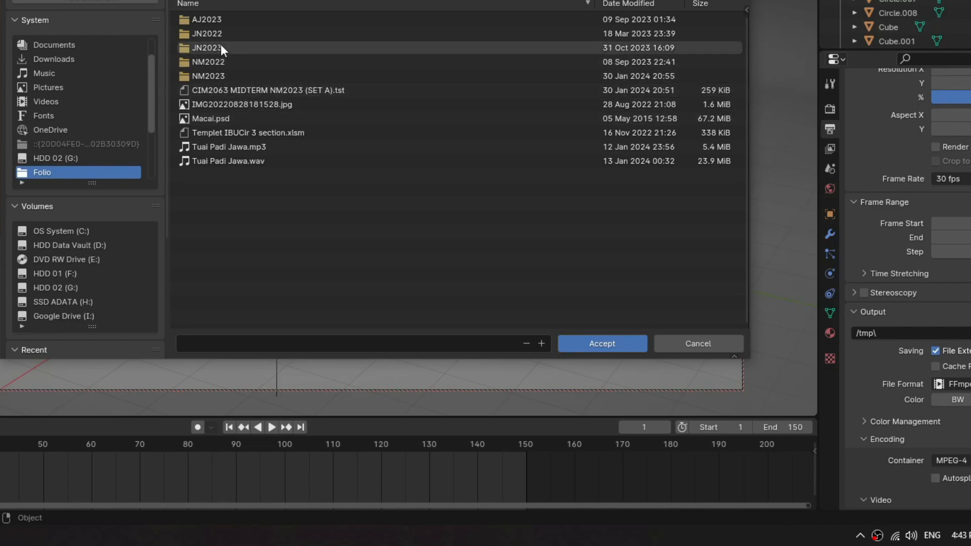
click(216, 73)
double_click(209, 75)
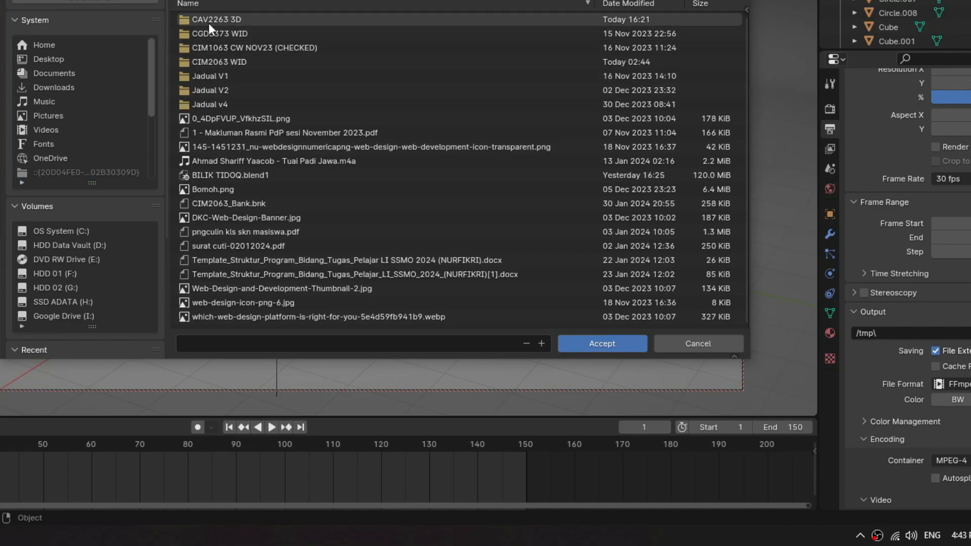
double_click(209, 23)
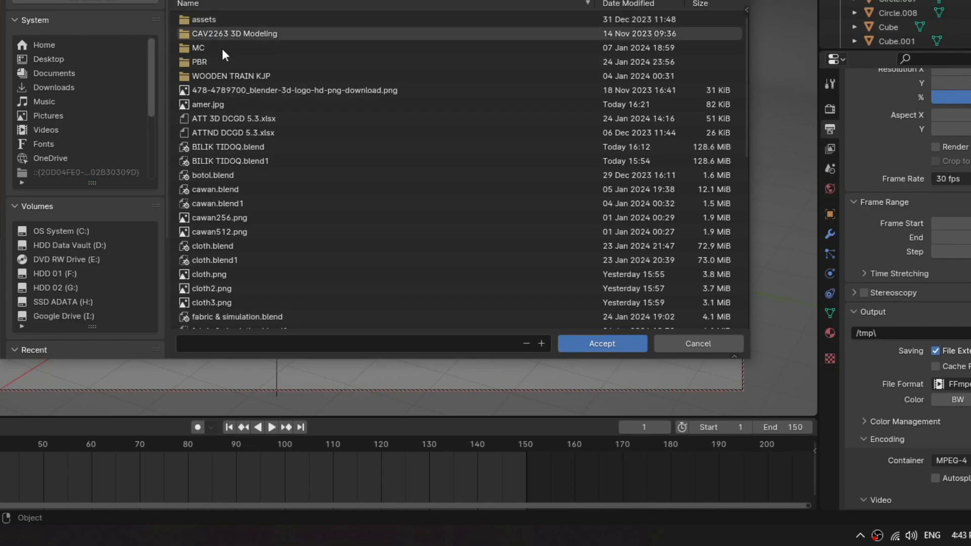
click(596, 343)
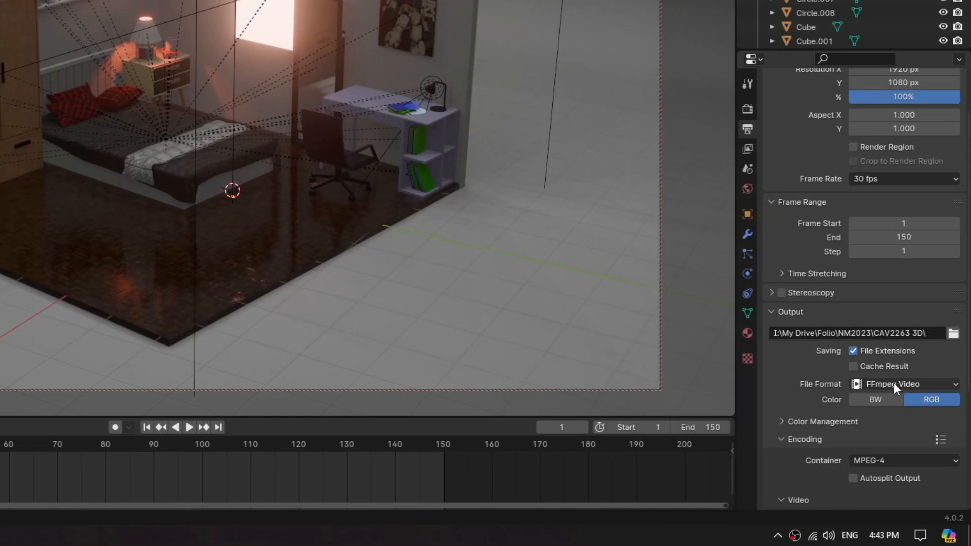
- Choose FFmpeg Video as the output file format and MPEG-4 as its encoding container
scroll(942, 377, down, 3)
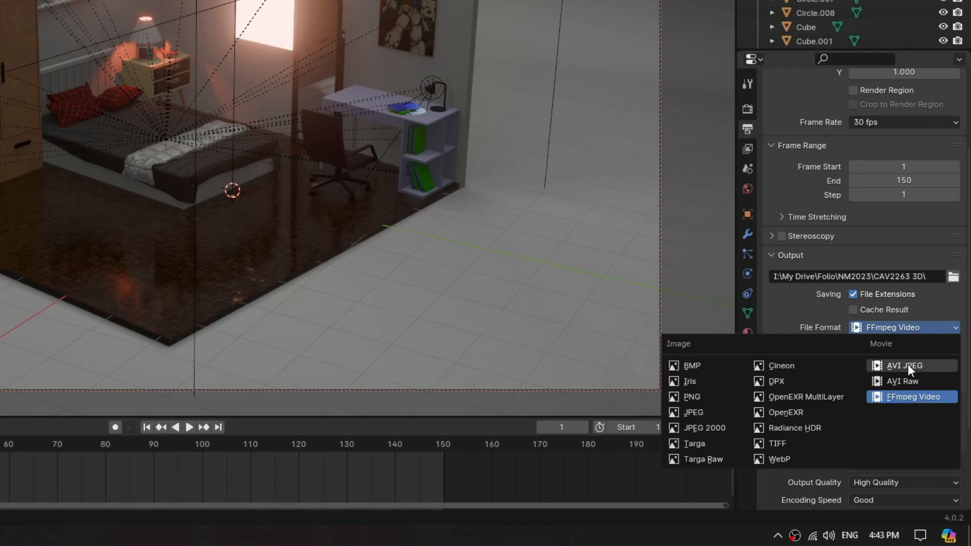
click(897, 396)
scroll(876, 384, down, 1)
scroll(875, 385, down, 1)
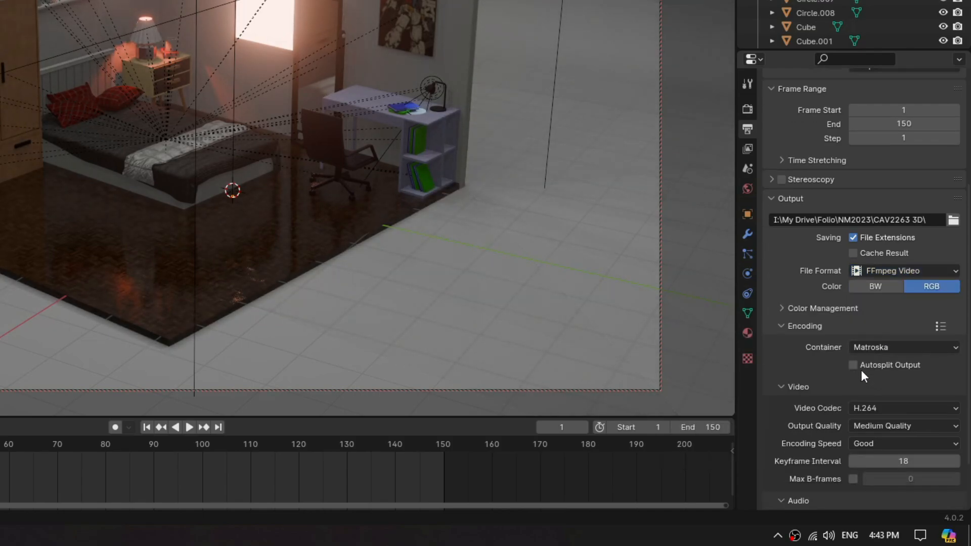
click(889, 347)
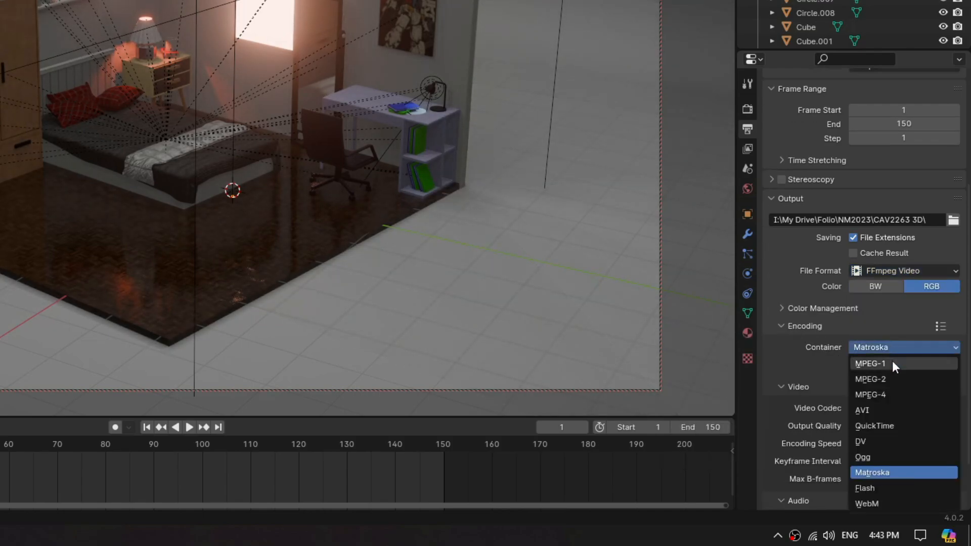
click(891, 394)
- Set the video's output quality to High Quality and look over the remaining output settings
scroll(844, 378, down, 2)
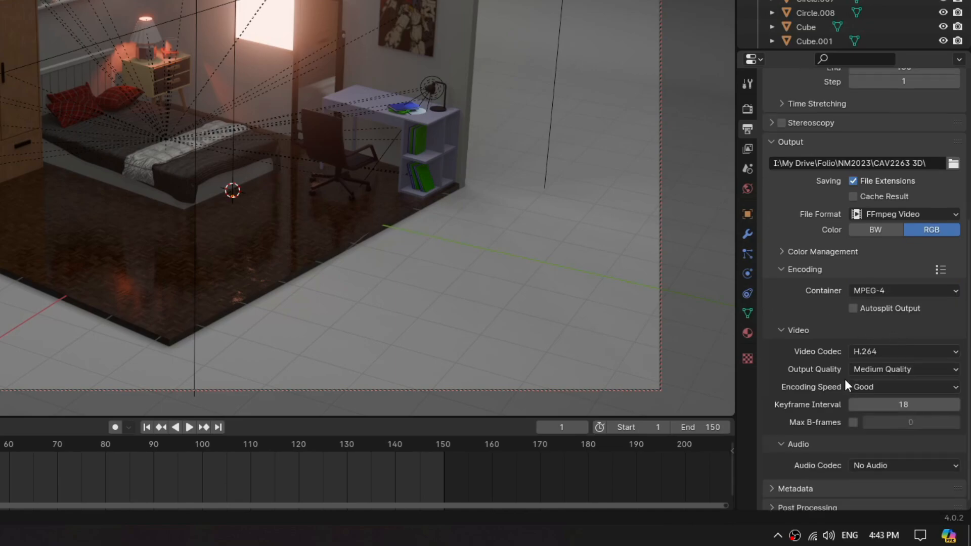
click(897, 370)
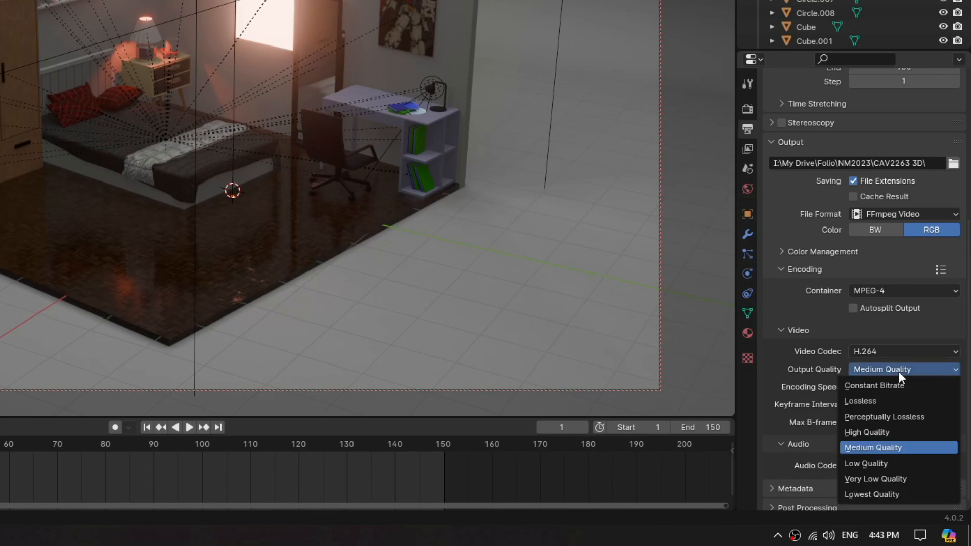
click(894, 433)
scroll(822, 394, down, 1)
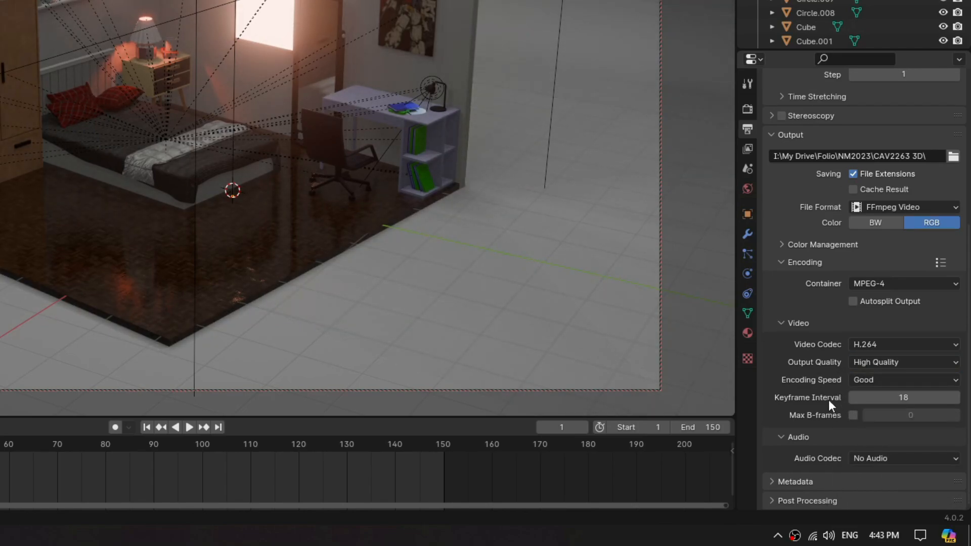
scroll(820, 402, up, 8)
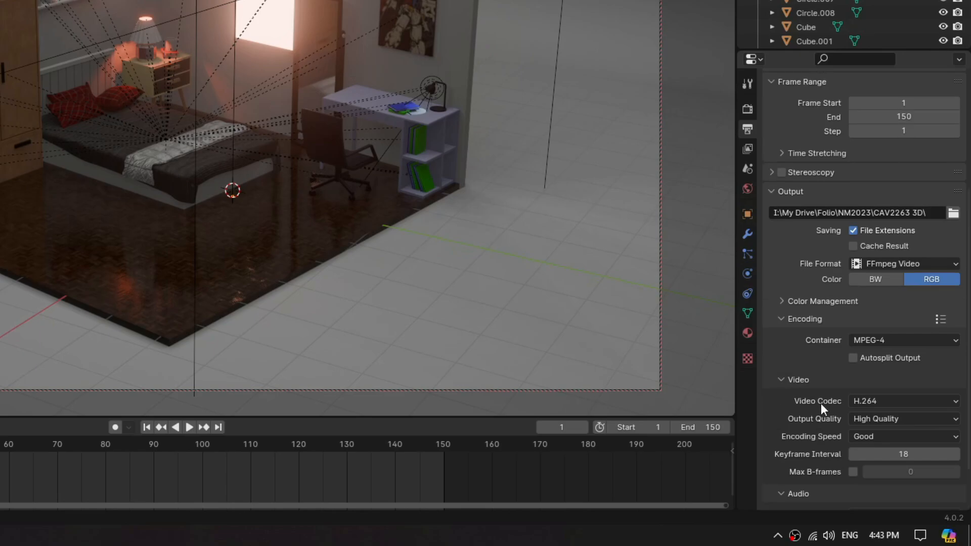
scroll(821, 403, up, 3)
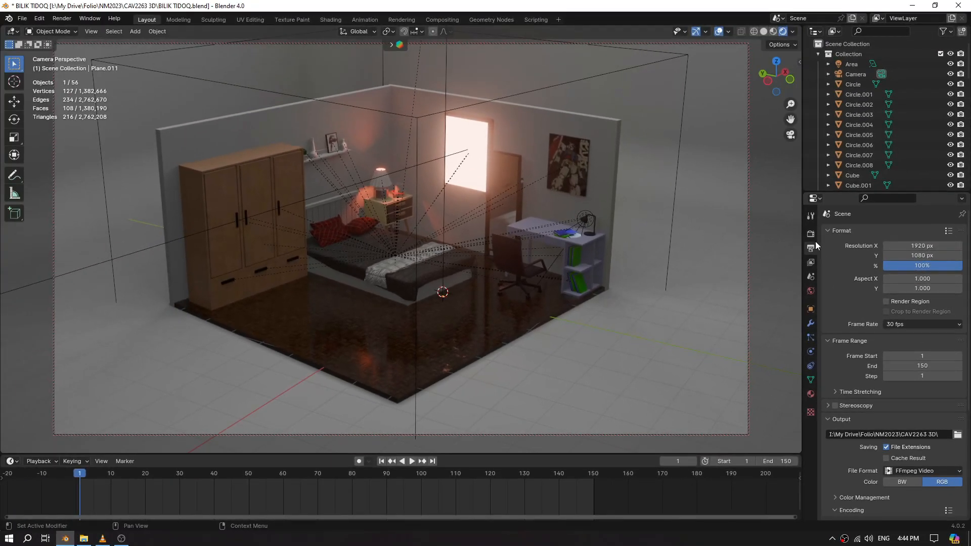
- Check the EEVEE render settings and start rendering the animation
click(747, 108)
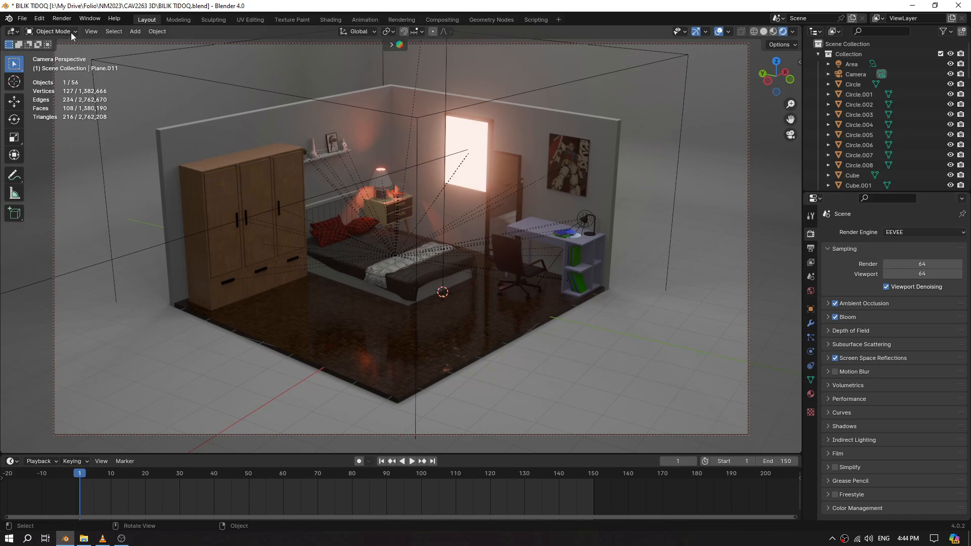
click(62, 18)
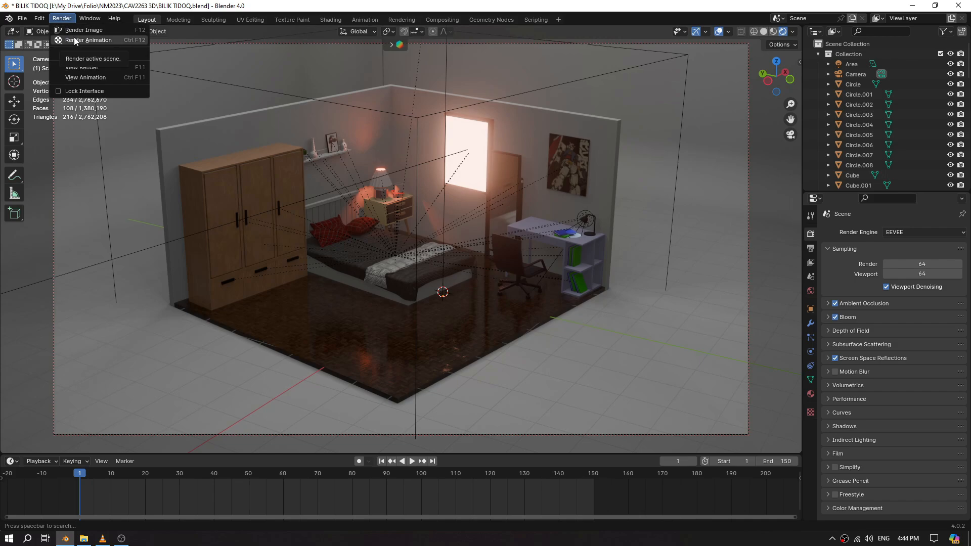
click(75, 39)
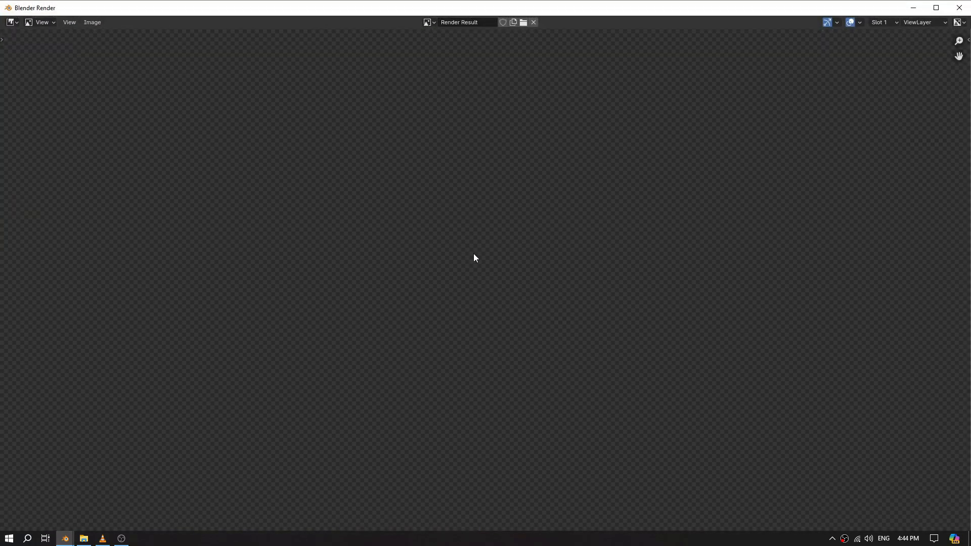